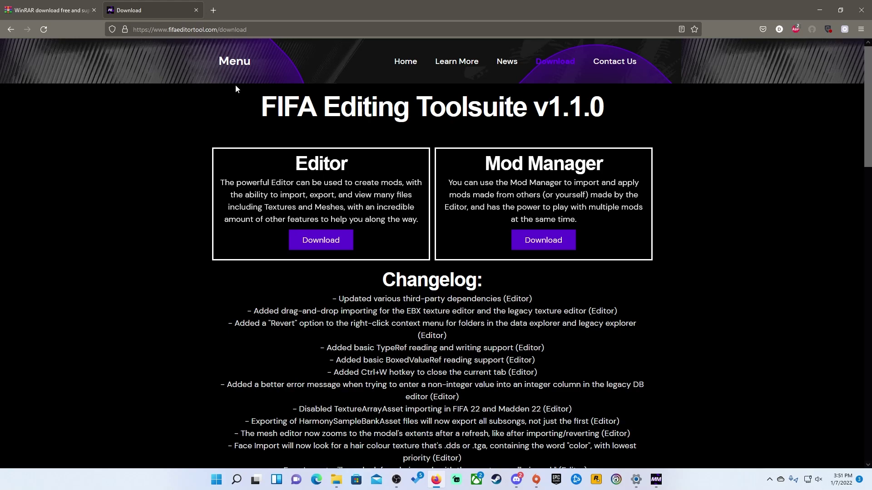
- Download the 64-bit WinRAR 6.02 installer from the WinRAR site, save the file and close that page
click(61, 14)
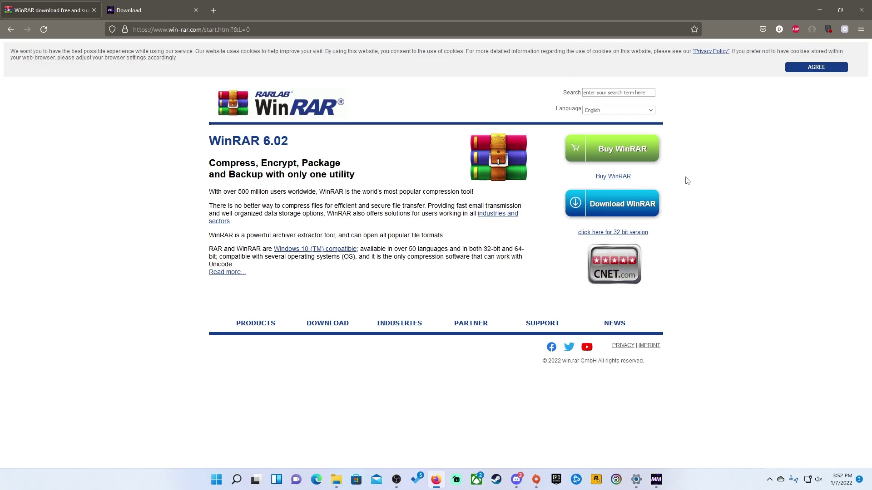
click(621, 212)
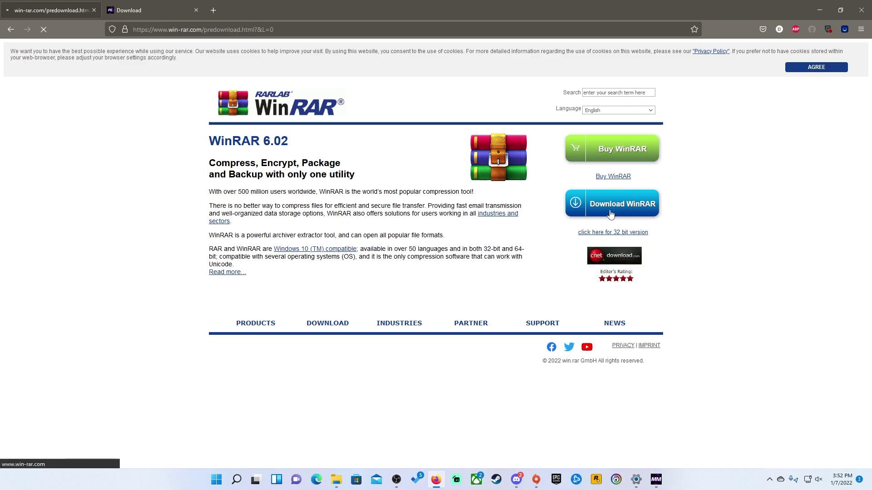
click(444, 388)
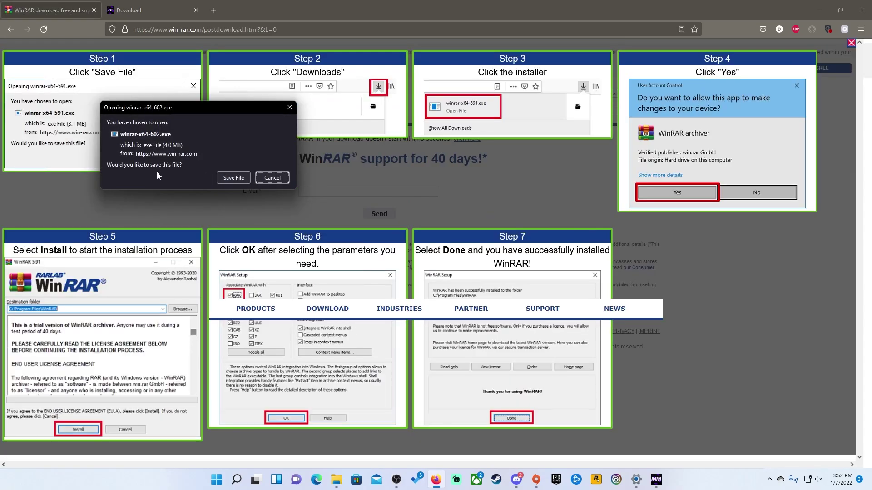
click(236, 179)
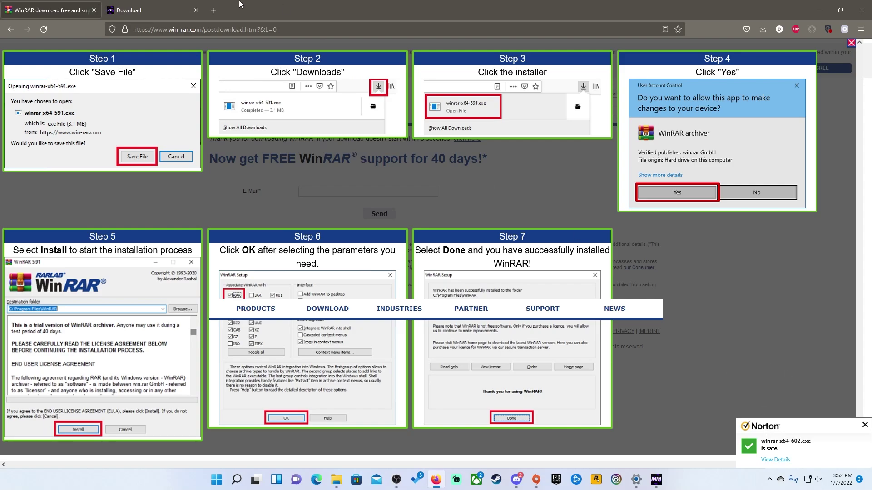
click(94, 10)
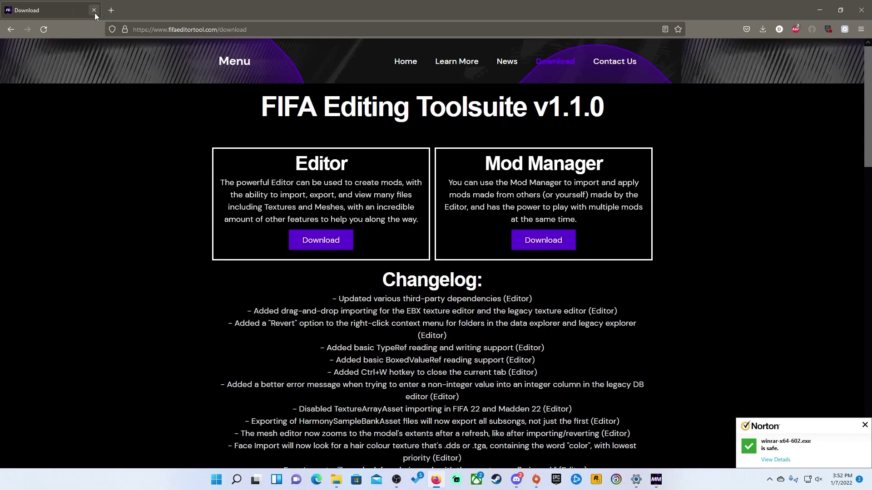
- Show the downloaded winrar-x64-602 installer in its folder, dismiss the Norton notification and return to the browser
click(760, 32)
click(760, 48)
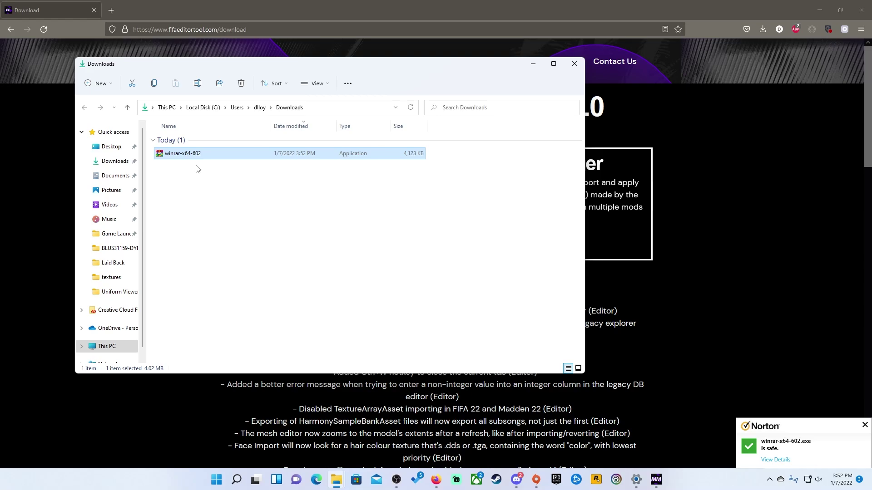
click(863, 428)
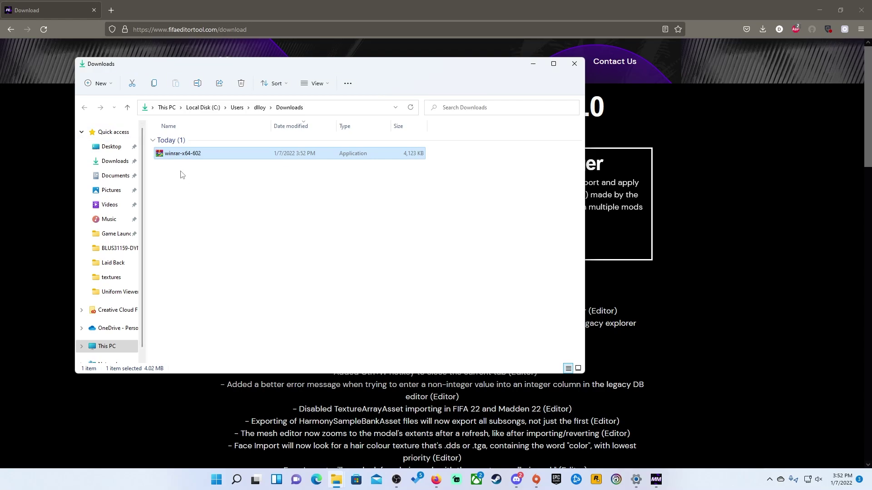
click(57, 179)
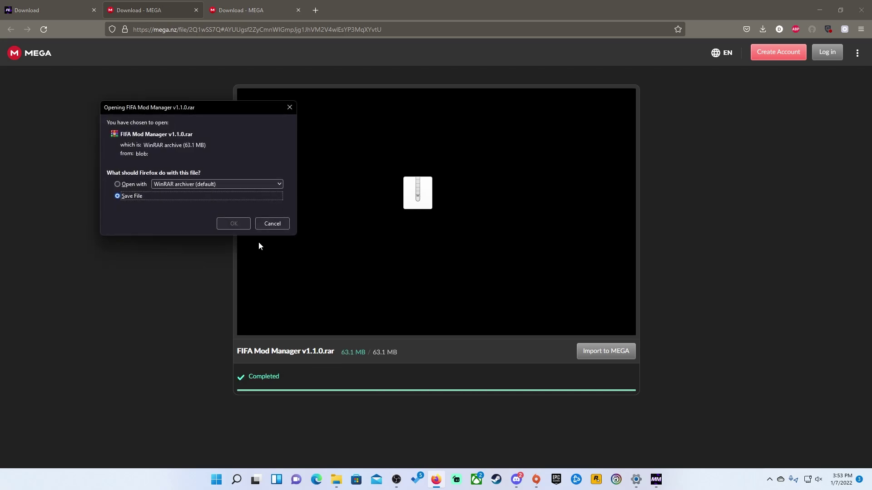
- Save FIFA Mod Manager v1.1.0.rar from MEGA and show the archive in the Downloads folder
click(241, 224)
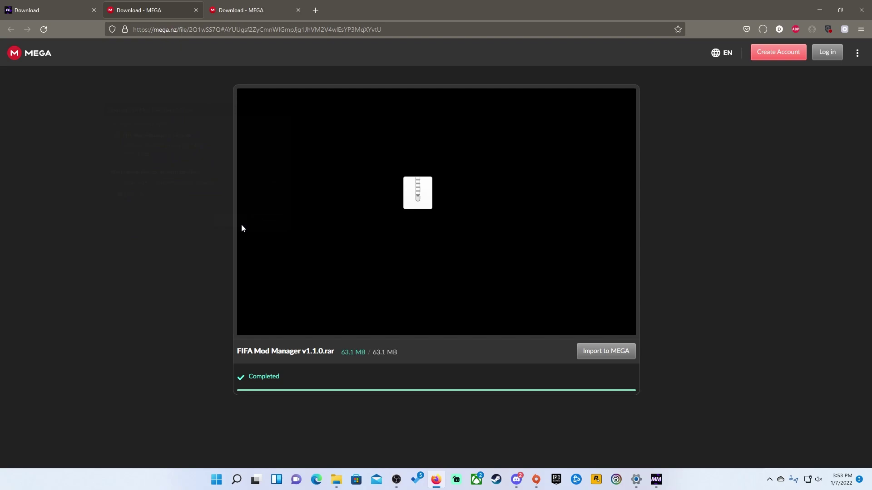
click(761, 30)
click(757, 51)
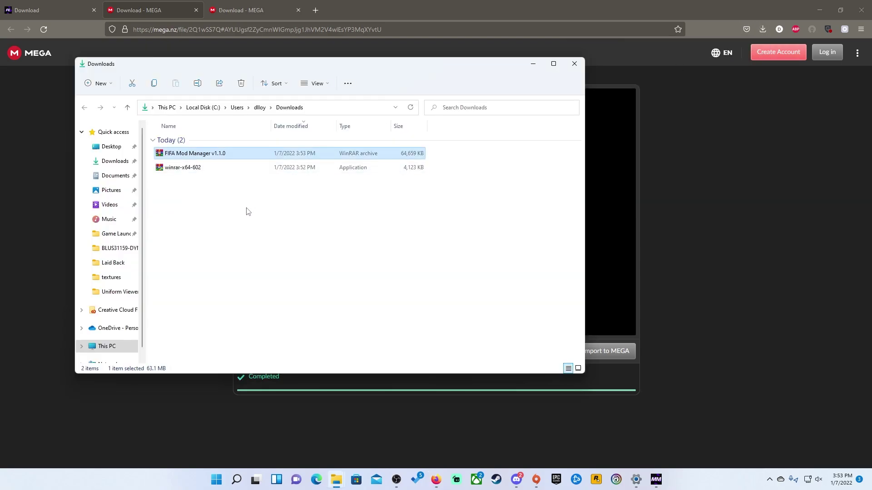
- Extract the FIFA Mod Manager v1.1.0 archive with WinRAR into the Downloads folder
right_click(212, 154)
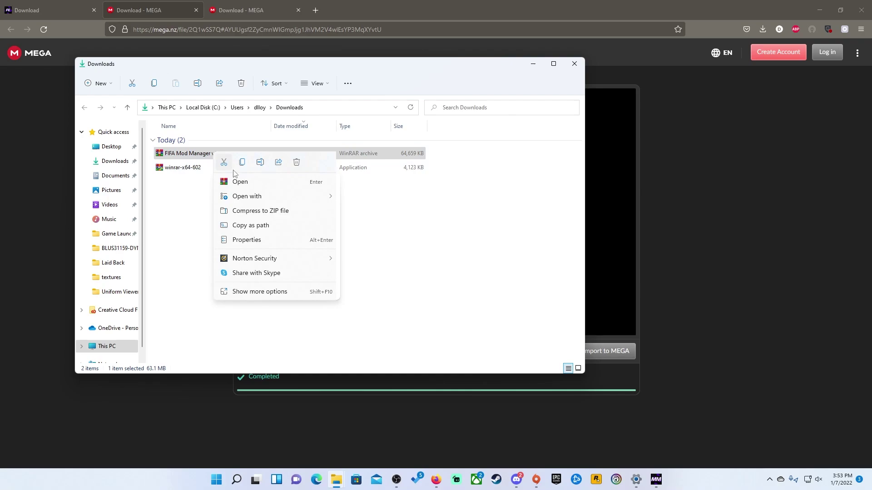
click(253, 292)
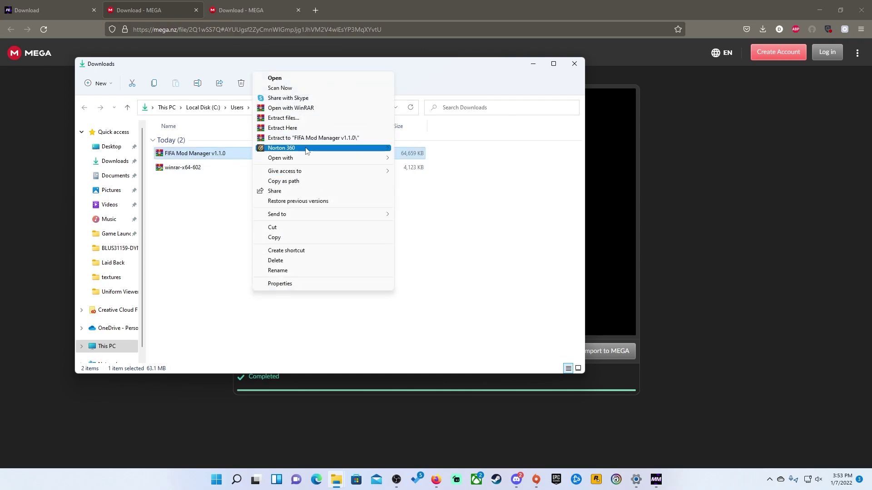
click(290, 119)
click(459, 343)
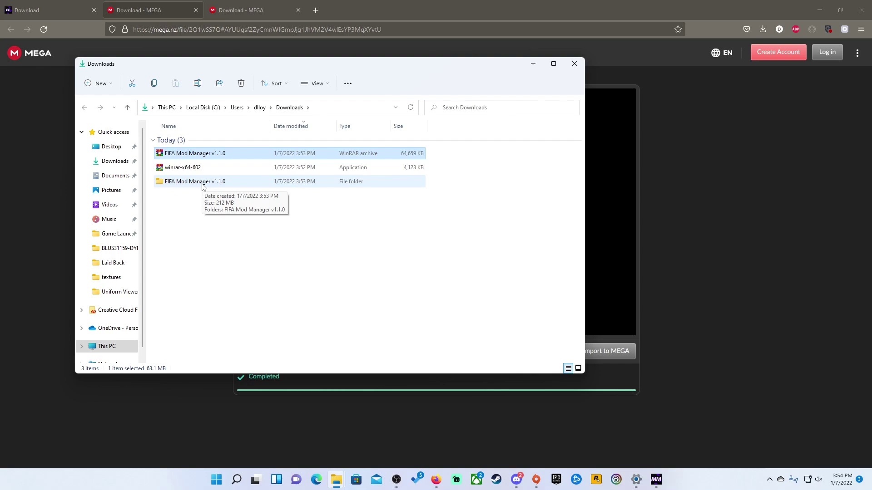
- Switch to the FIFA Mod Manager v1.1.0 folder in Documents and launch the FIFA Mod Manager application
mouse_move(338, 480)
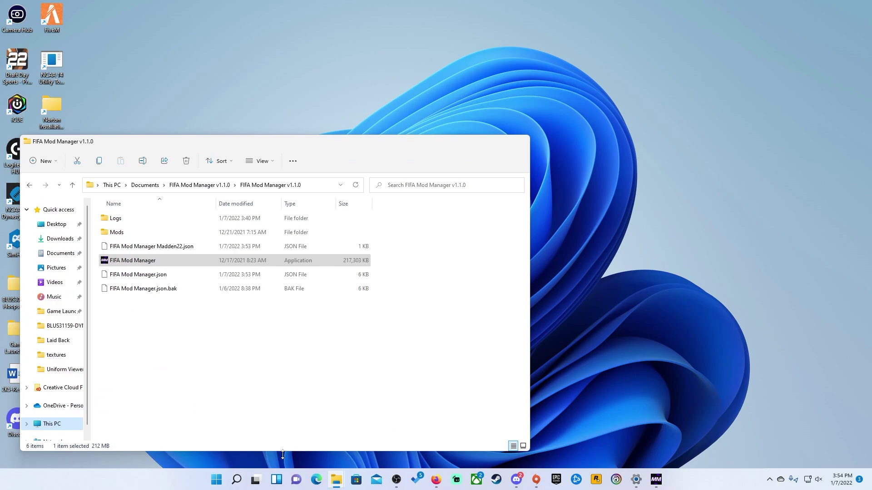
click(289, 456)
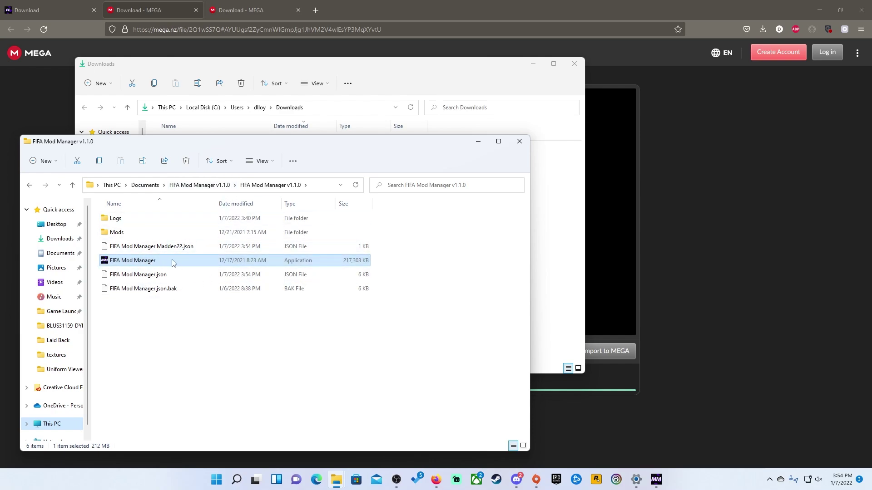
click(683, 412)
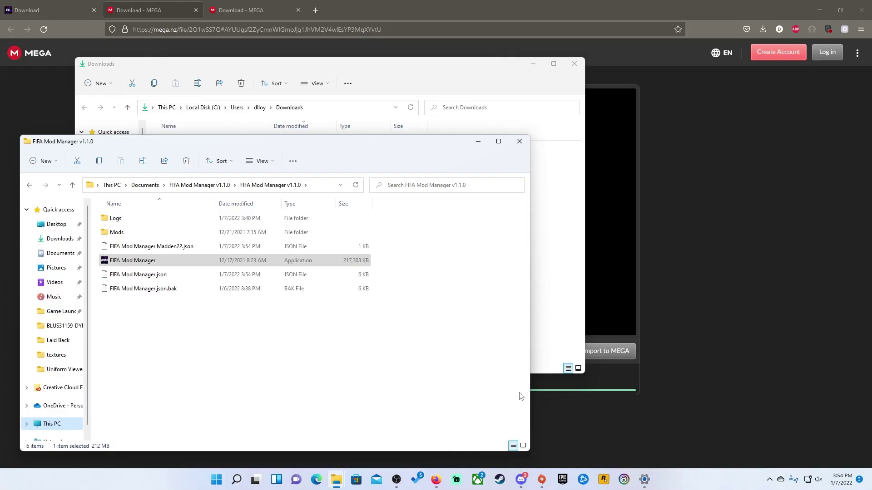
double_click(128, 258)
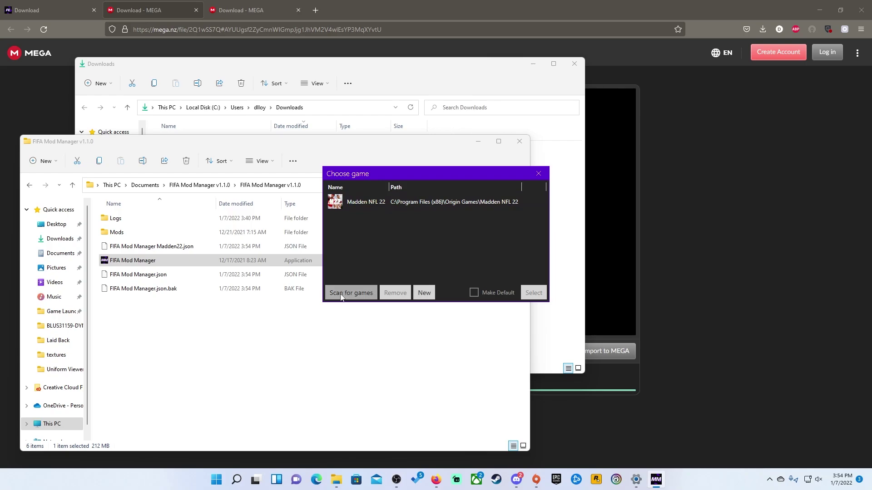
click(424, 293)
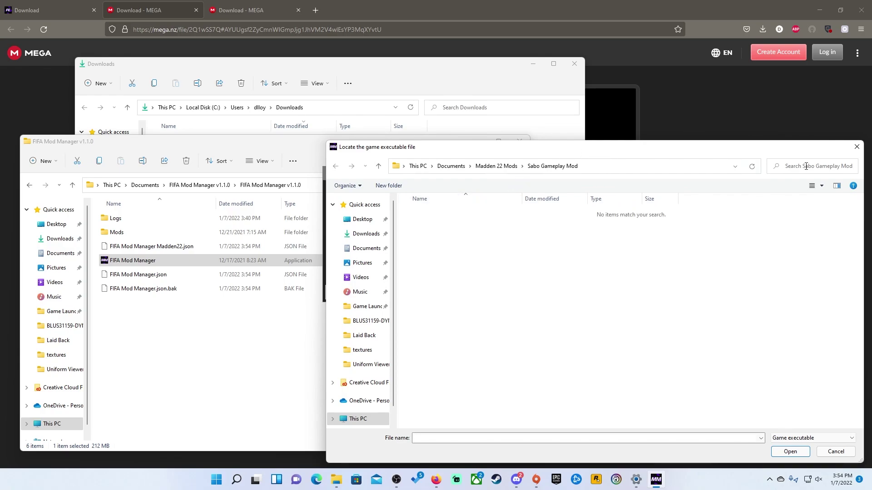
click(856, 148)
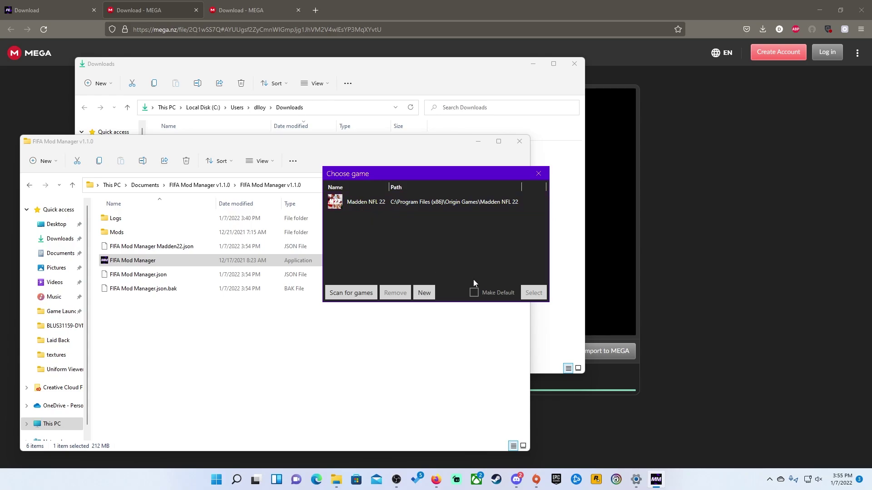
click(426, 290)
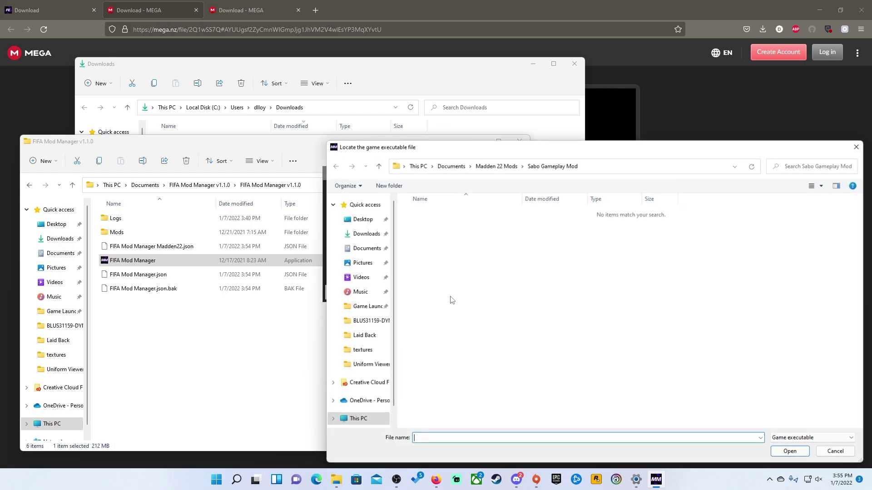
click(857, 147)
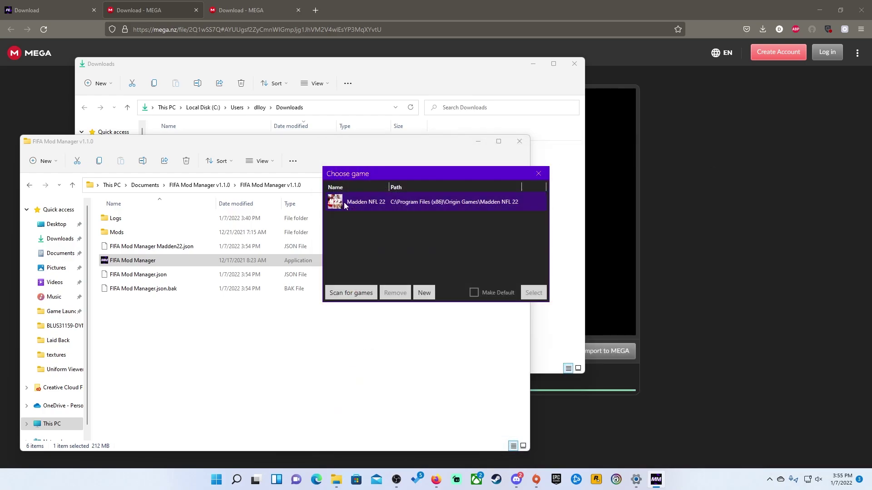
- Load Madden NFL 22 as the game to mod and look through its available and applied mods
click(376, 204)
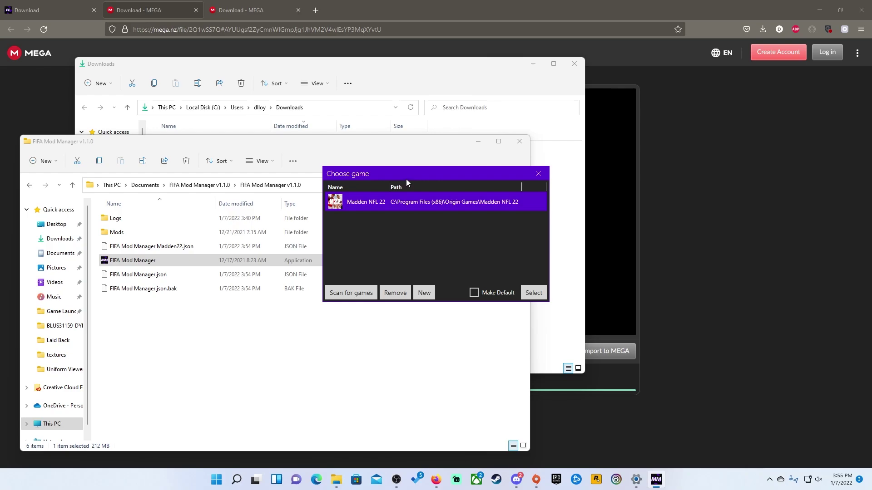
click(530, 293)
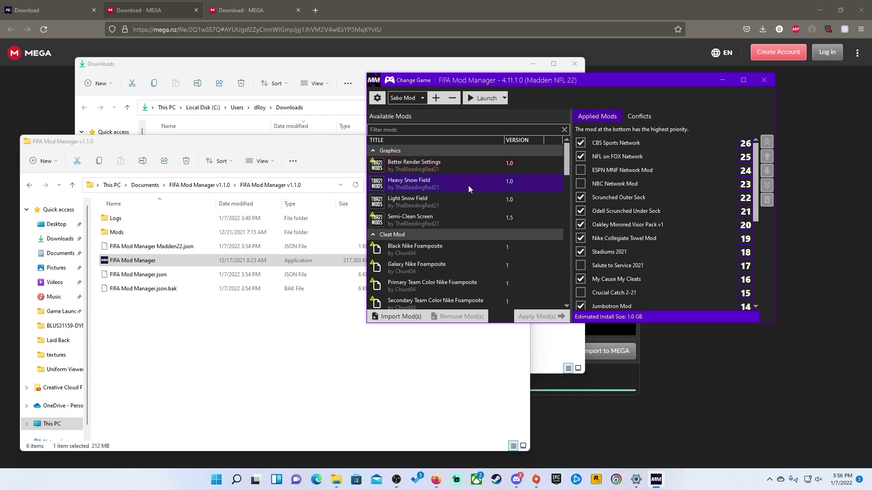
scroll(472, 218, down, 10)
scroll(478, 246, up, 10)
scroll(617, 182, down, 2)
scroll(617, 207, down, 3)
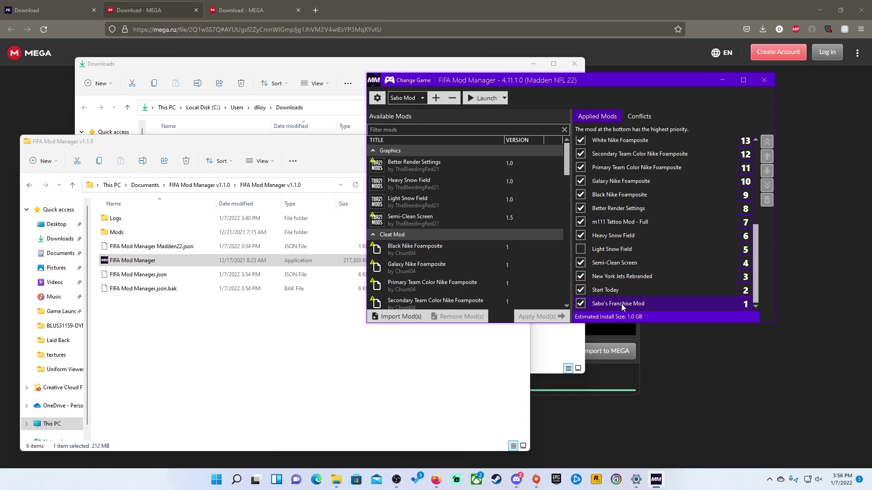
click(479, 282)
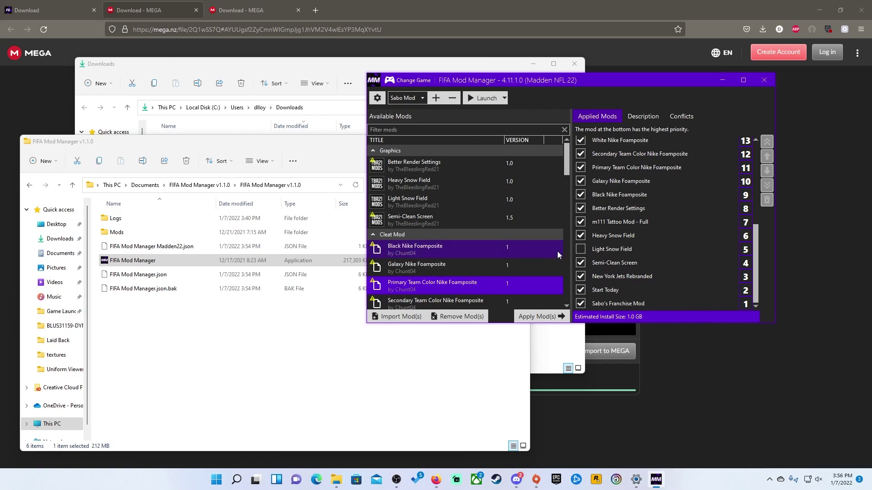
- Switch to Discord and follow the Version 1.2 download link in the sabo-gameplay-mod channel
mouse_move(516, 480)
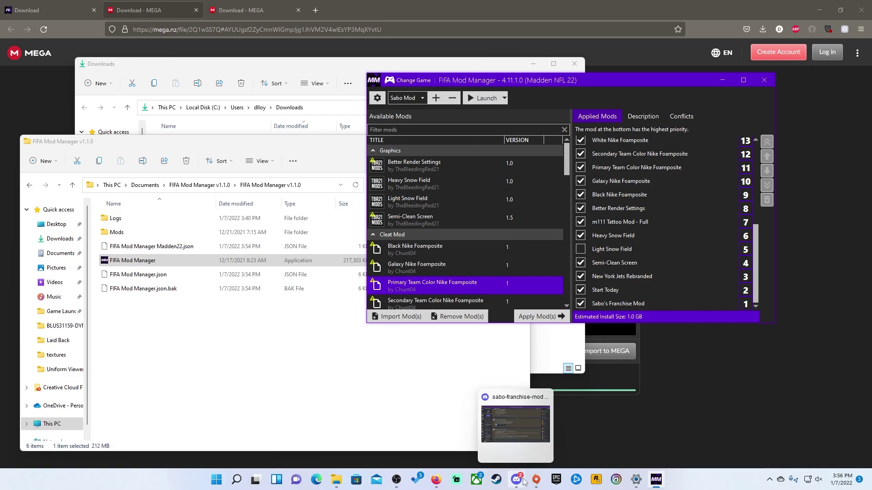
click(525, 437)
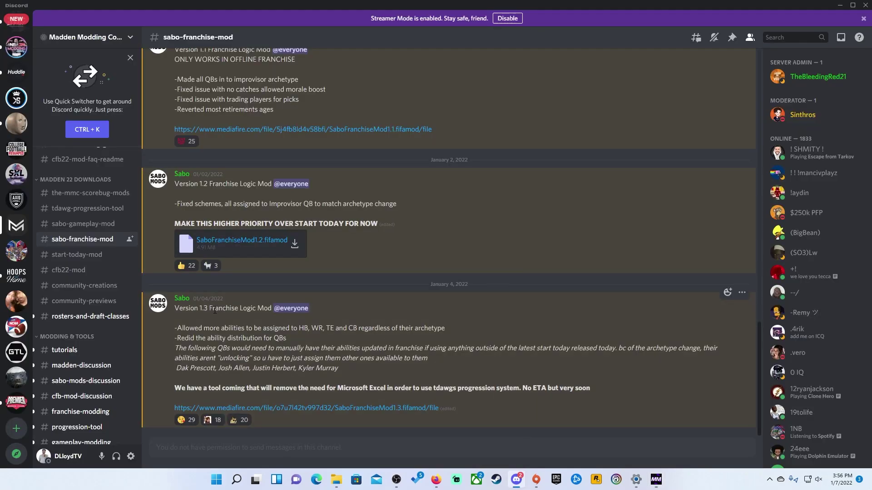
click(83, 223)
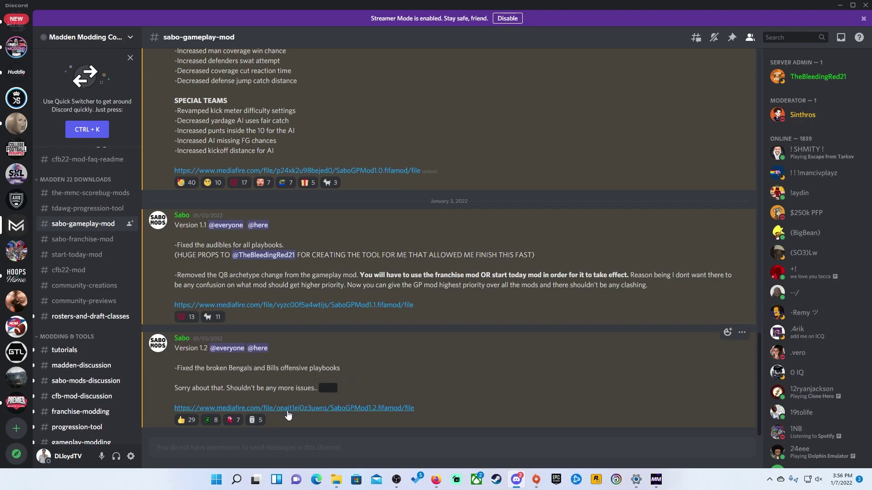
click(296, 408)
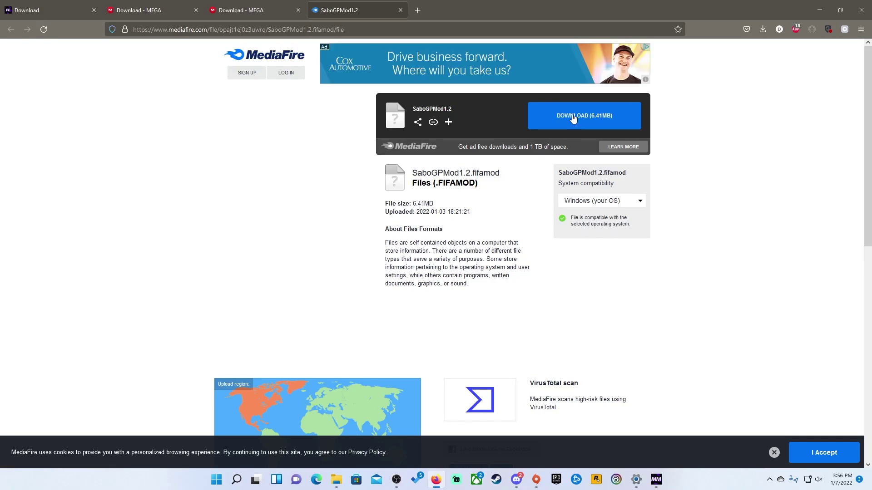
- Download SaboGPMod1.2.fifamod from MediaFire as a saved file and show it in the Downloads folder
click(602, 117)
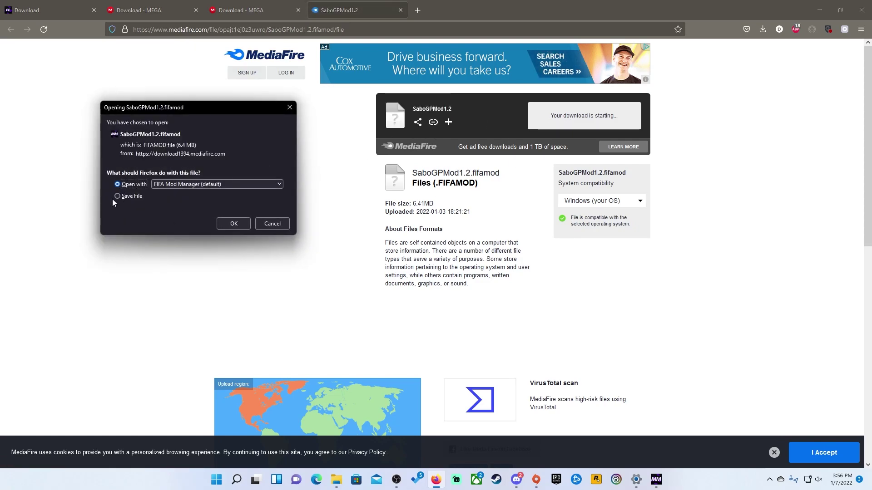
click(119, 196)
click(236, 227)
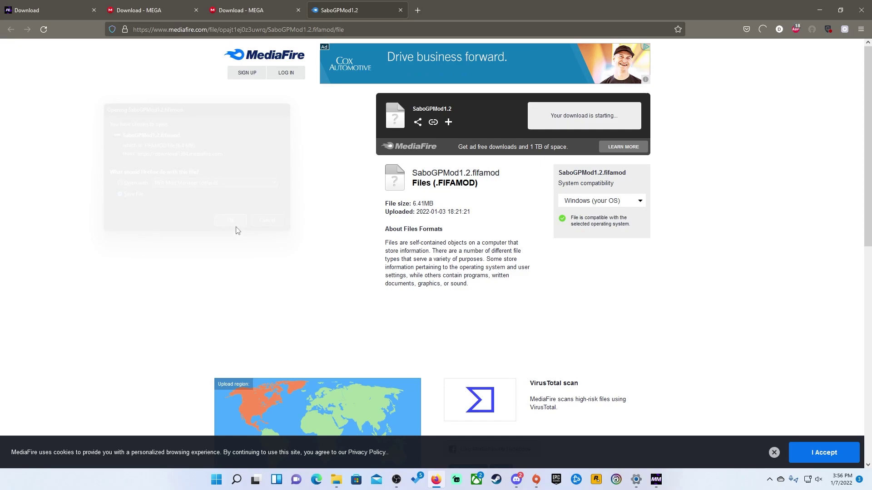
click(764, 52)
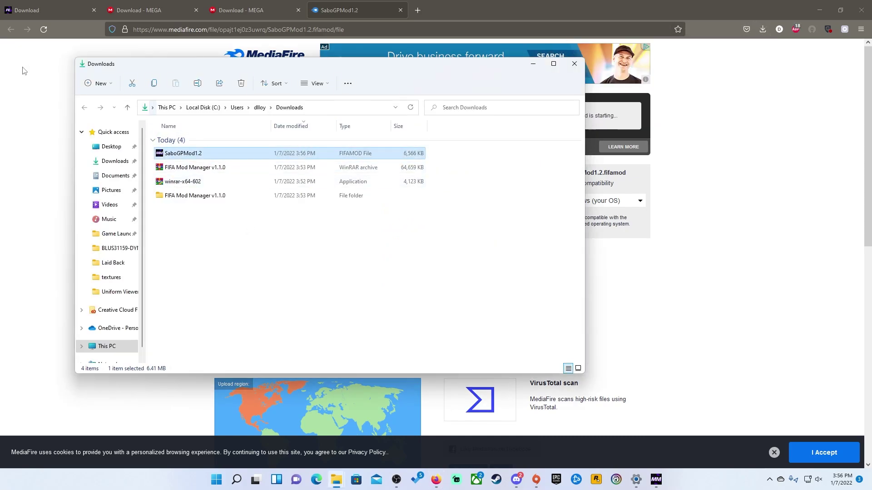
- Switch to FIFA Mod Manager and import the downloaded SaboGPMod1.2 file into the available mods
click(657, 481)
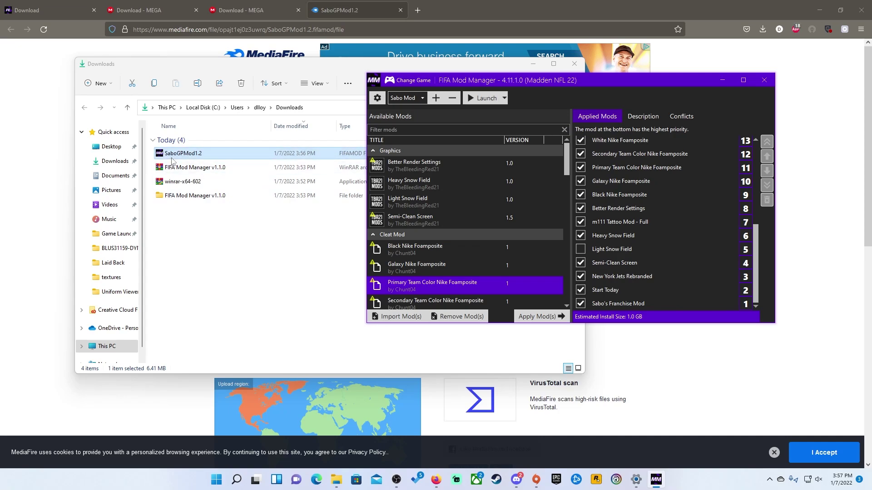
drag(177, 157, 474, 217)
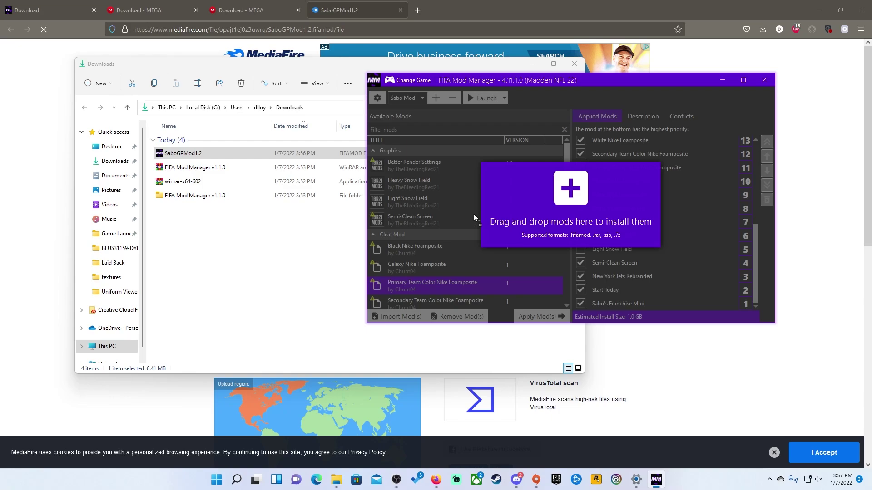
drag(473, 214, 473, 214)
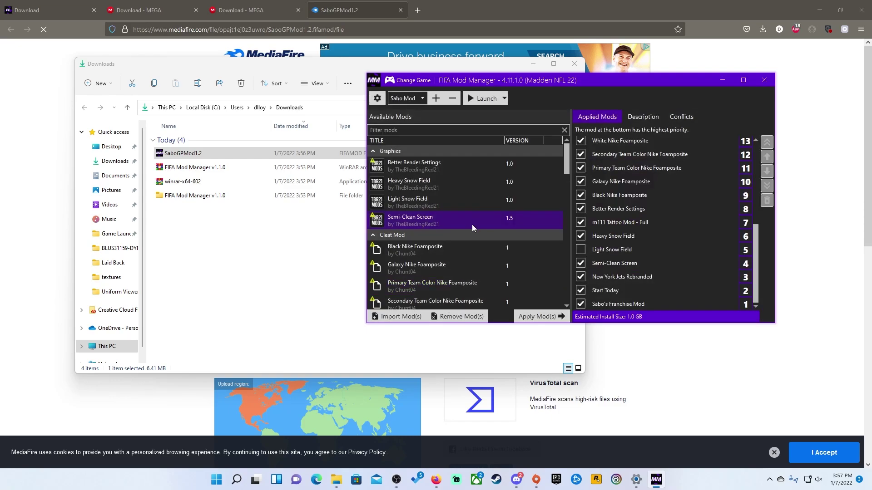
- Apply Sabo's Gameplay Mod to the Sabo Mod profile and review its place in the applied mods' priority order
scroll(480, 248, down, 3)
scroll(480, 248, down, 10)
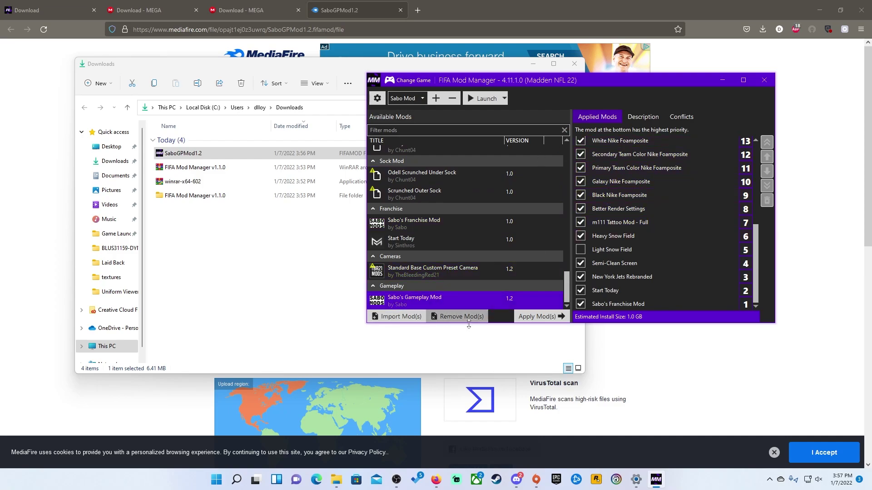
click(534, 318)
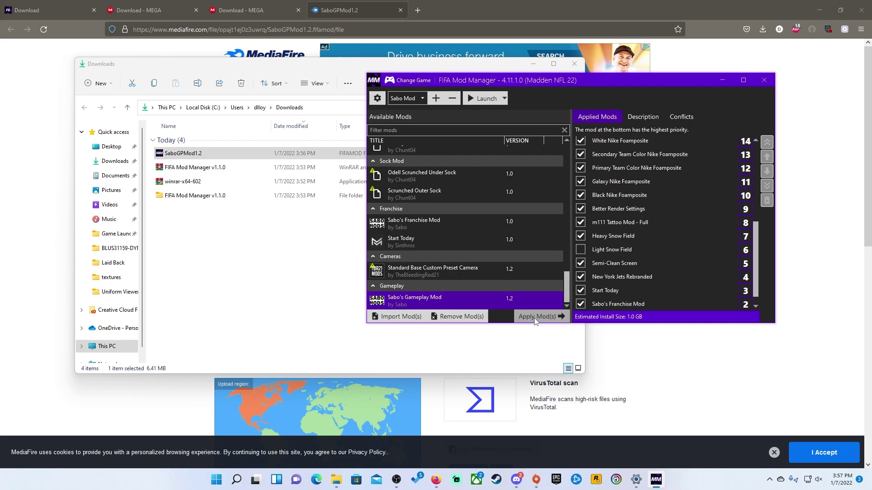
scroll(601, 279, down, 1)
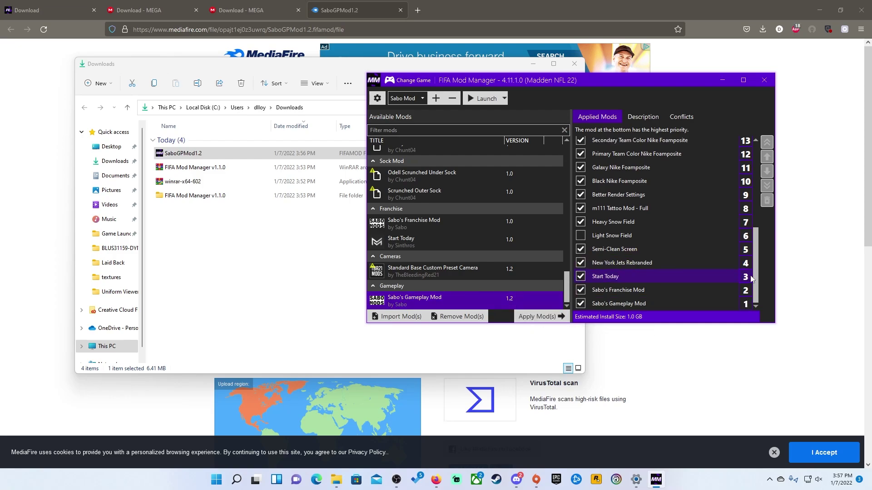
click(640, 304)
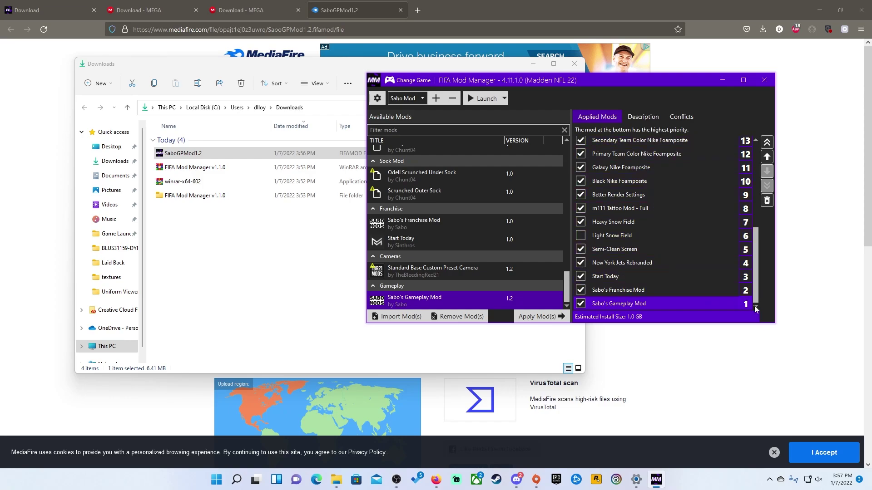
scroll(714, 284, up, 5)
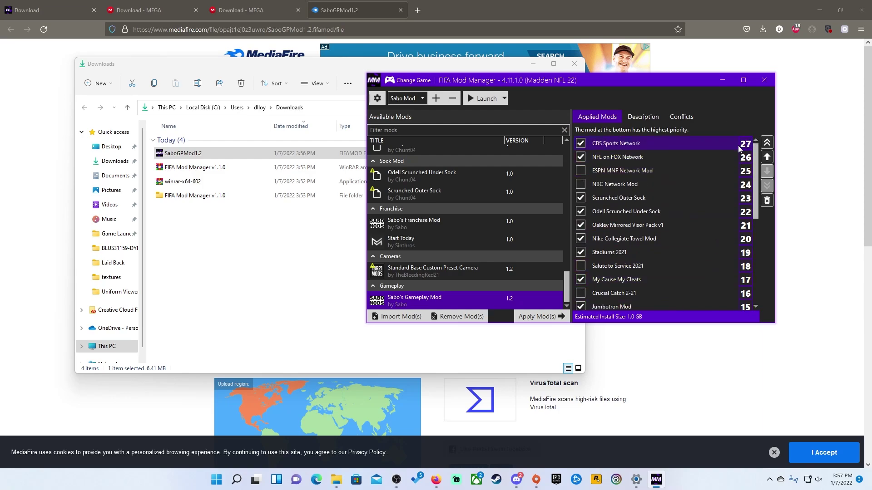
scroll(732, 209, down, 5)
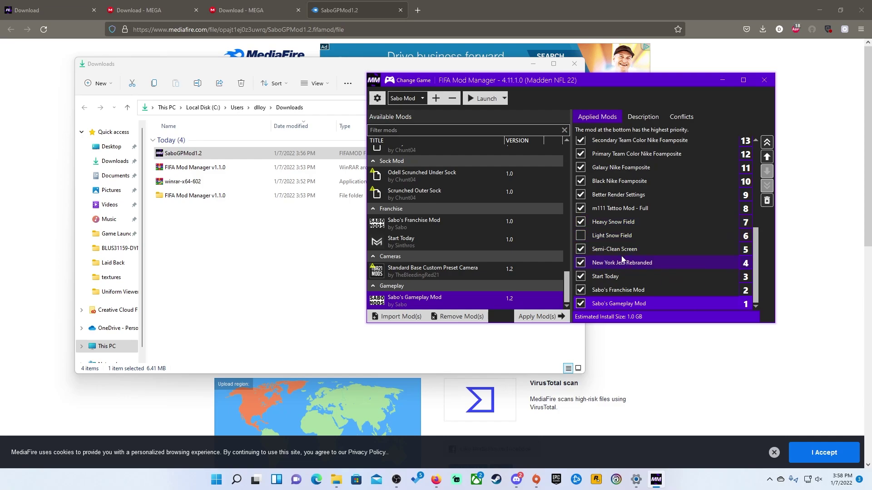
- Try switching the Heavy Snow Field and Light Snow Field mods on and off, restoring their original states
click(604, 251)
click(581, 222)
click(581, 236)
click(581, 236)
click(582, 223)
click(582, 223)
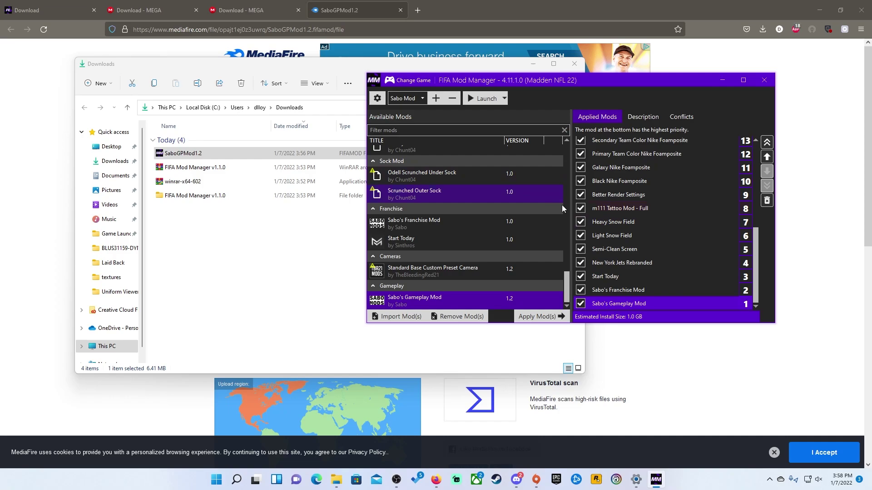
click(581, 236)
click(579, 223)
click(578, 223)
click(581, 236)
- Disable the applied New York Jets Rebranded mod and enable it again
click(627, 263)
click(580, 263)
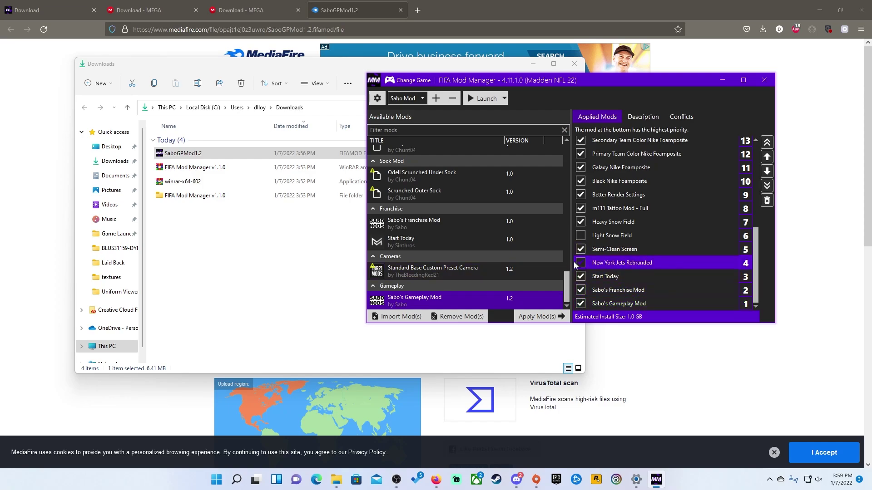
click(578, 264)
- Remove the New York Jets Rebranded mod from the available mods
scroll(476, 251, up, 4)
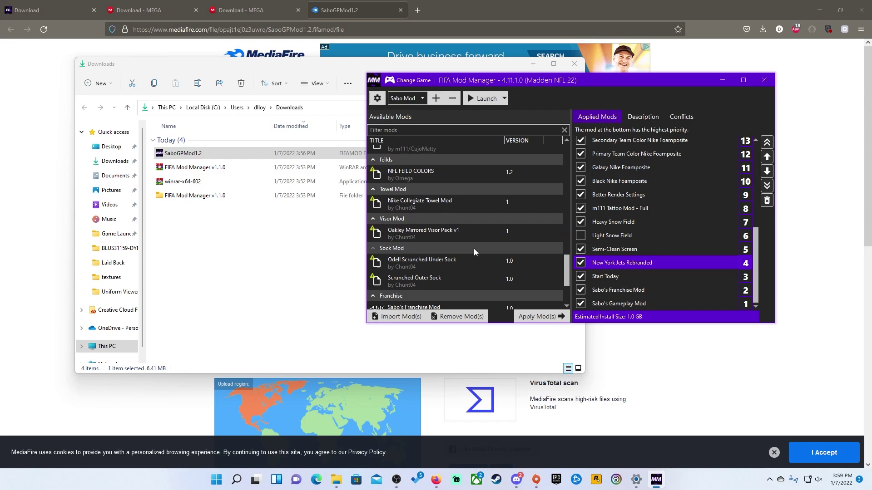
scroll(473, 249, up, 6)
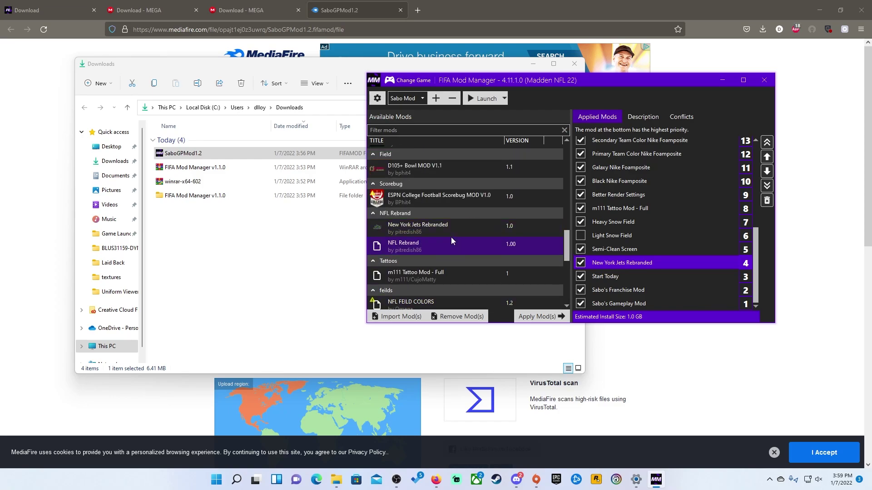
click(453, 222)
click(469, 318)
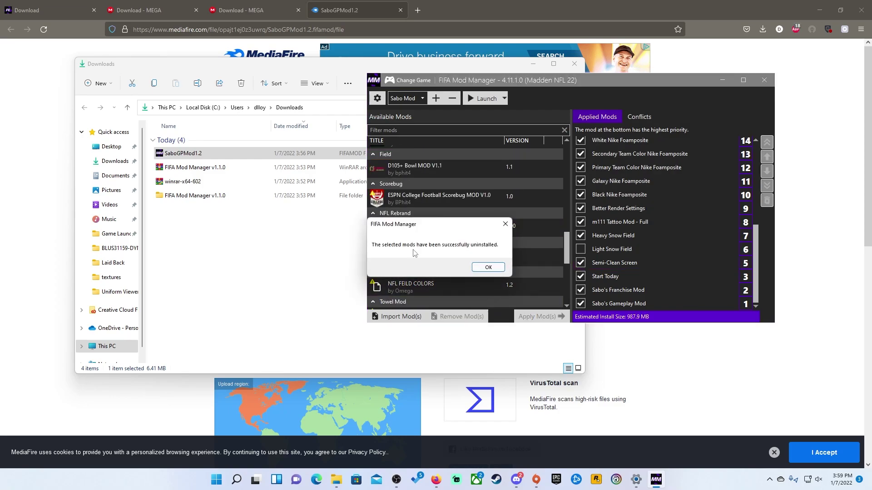
key(Return)
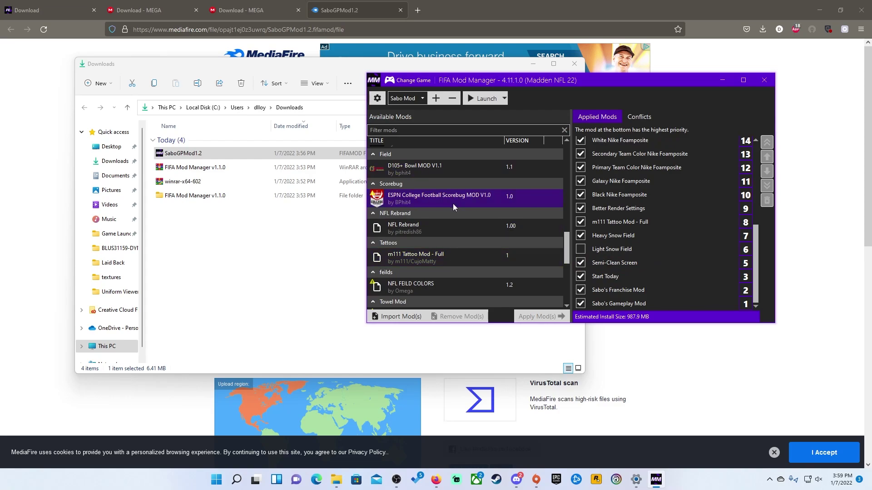
click(455, 226)
- Switch to Discord and look through the Madden 22 download channels, from the-mmc-scorebug-mods to community-creations
click(520, 484)
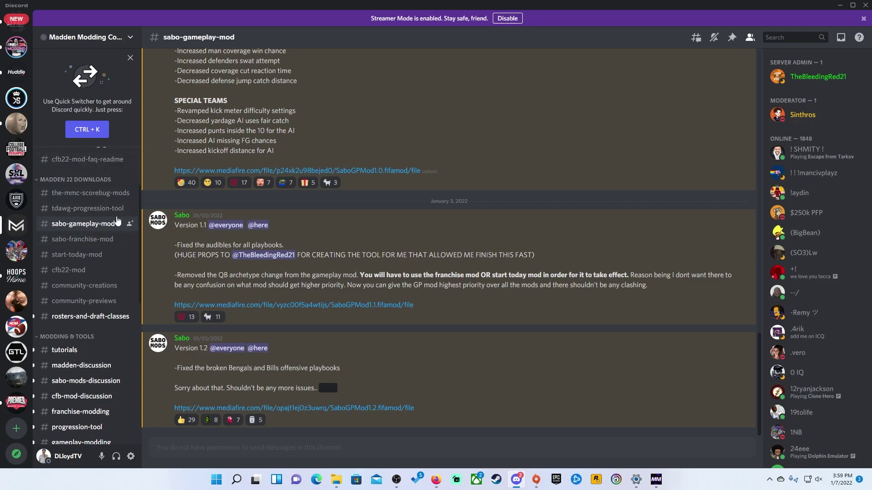
click(87, 193)
scroll(269, 267, up, 5)
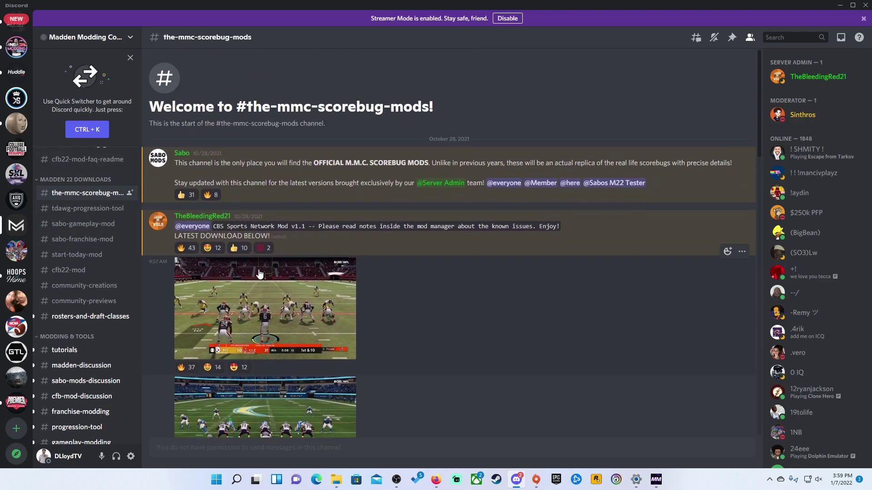
scroll(314, 198, down, 10)
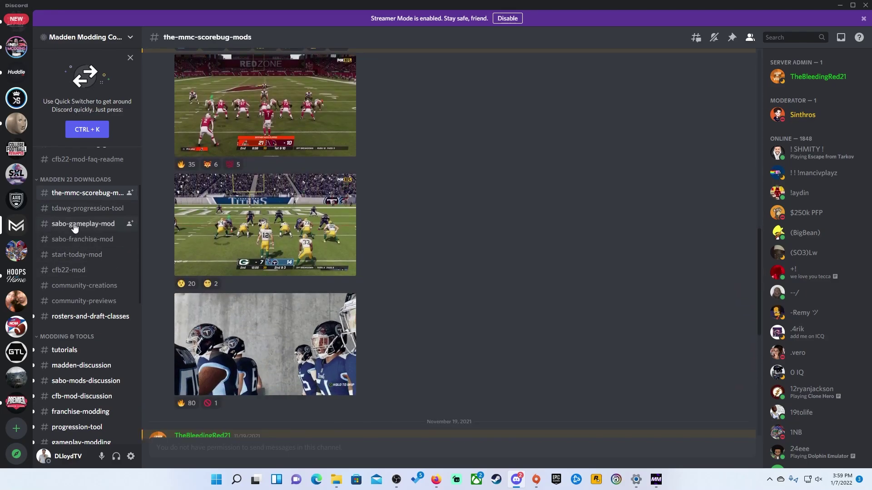
click(75, 223)
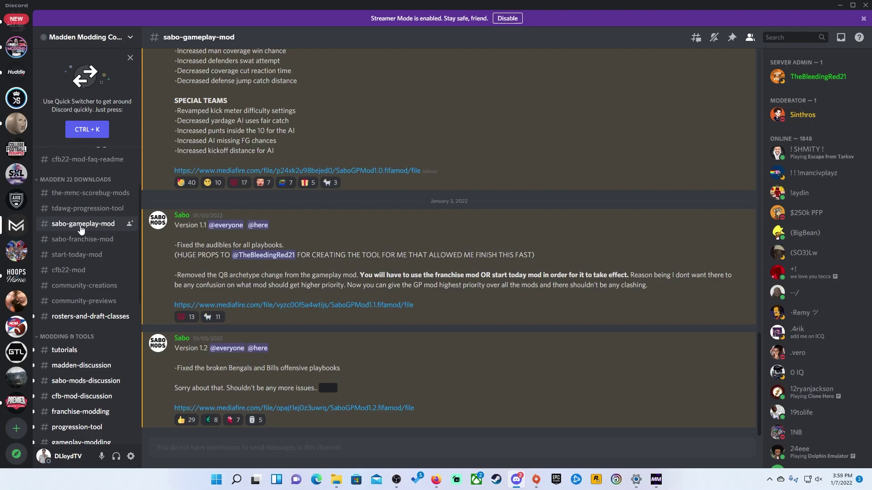
click(83, 239)
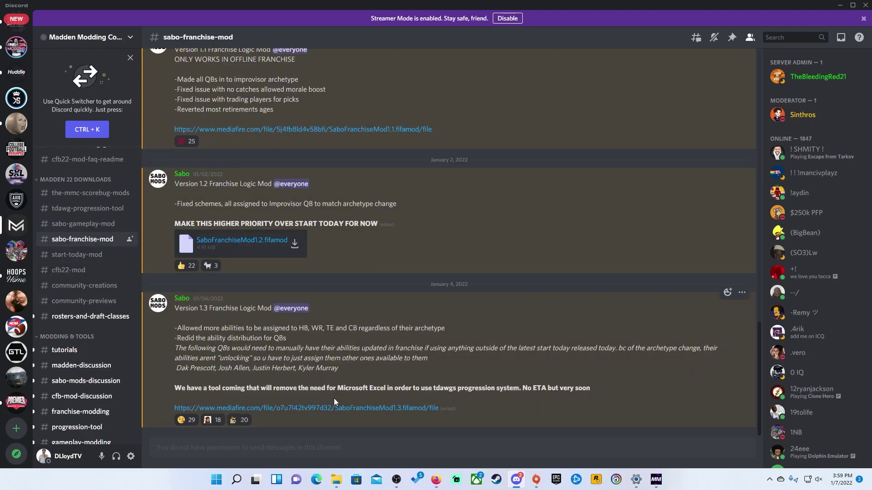
click(77, 255)
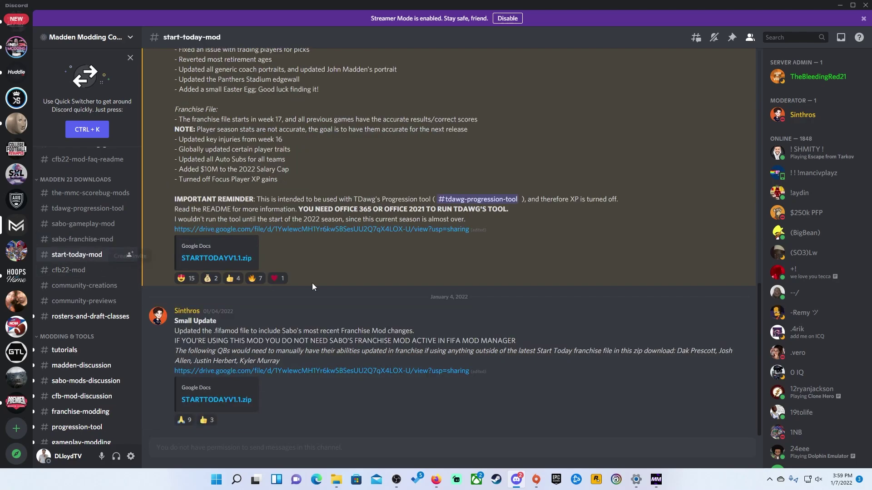
click(89, 271)
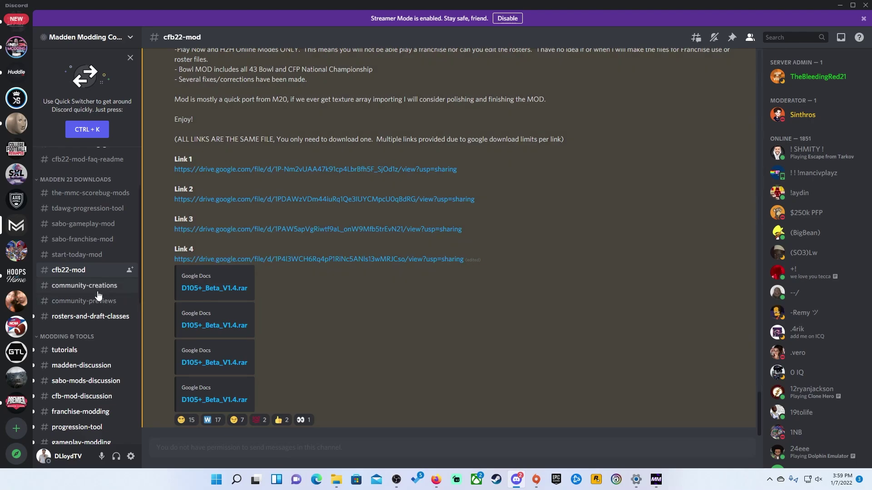
click(84, 285)
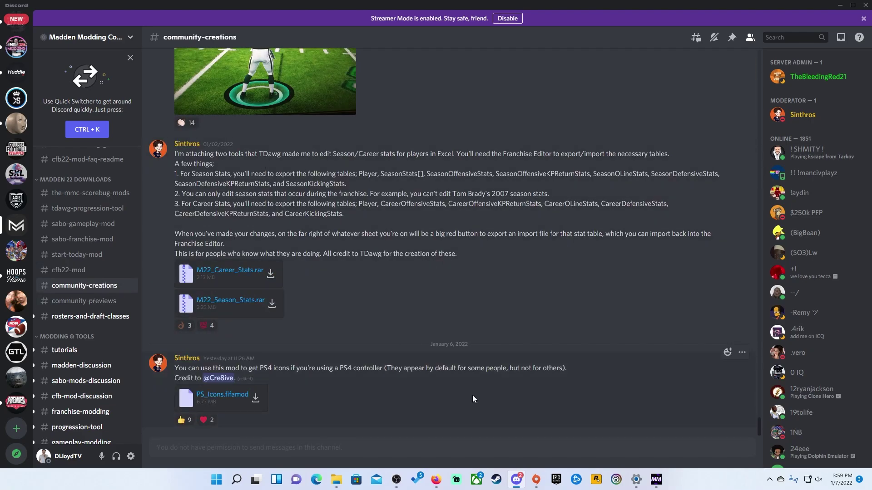
- Switch to FIFA Mod Manager, view the NCAA Mod profile's applied mods, and return to the Sabo Mod profile
click(656, 480)
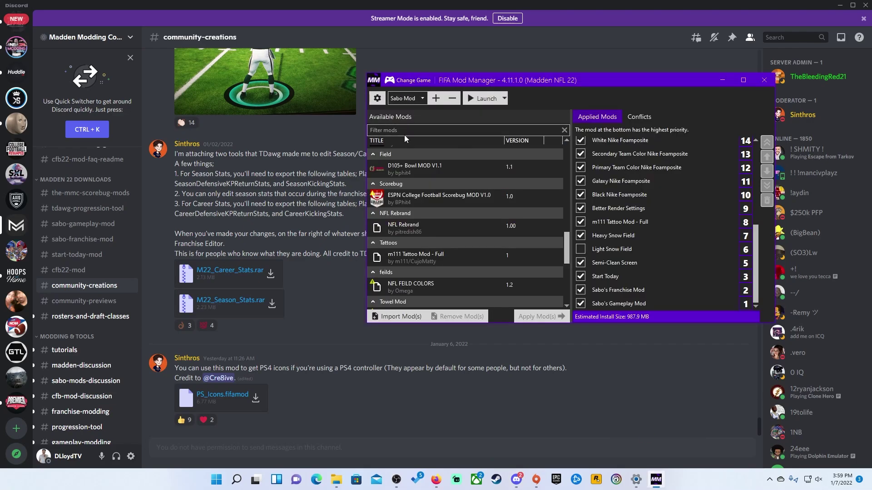
click(423, 104)
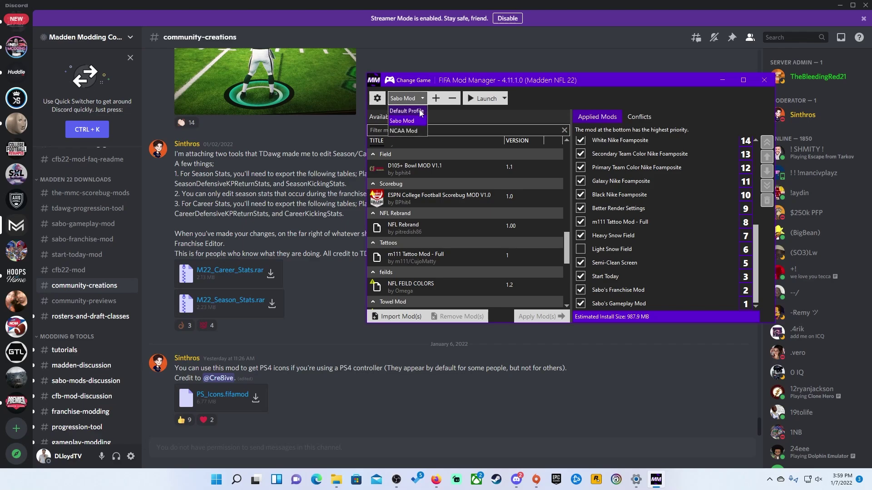
click(409, 132)
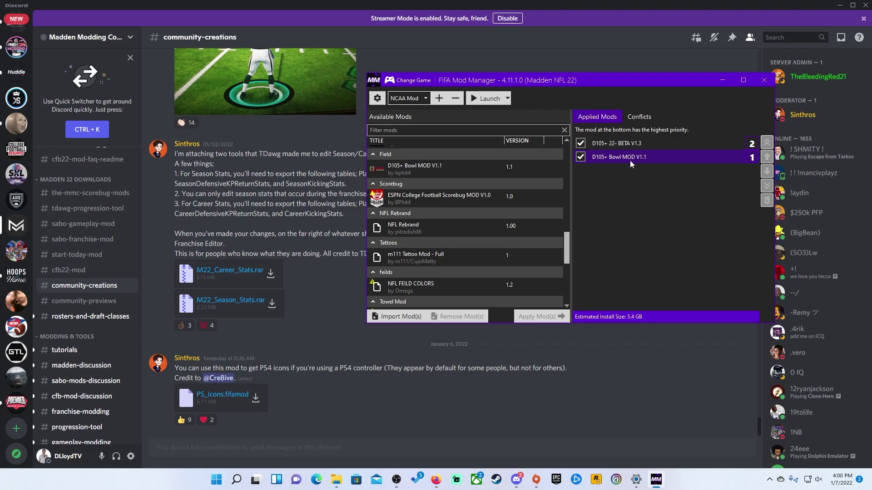
click(422, 100)
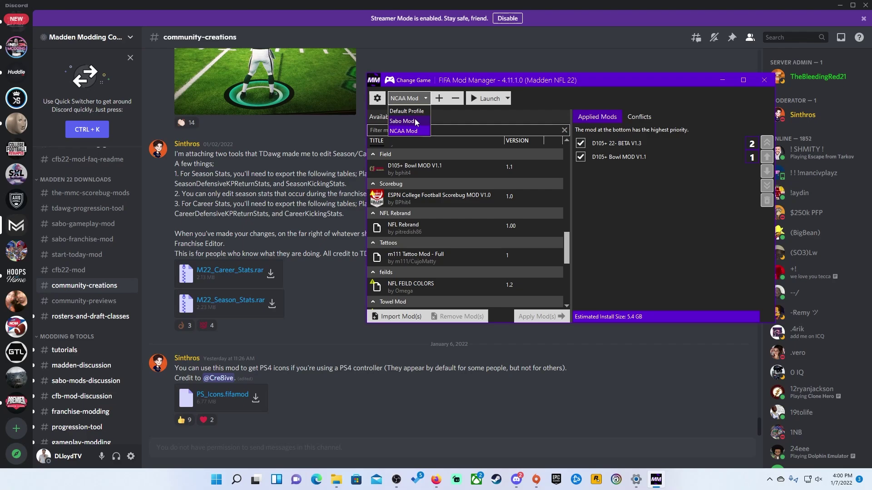
click(415, 120)
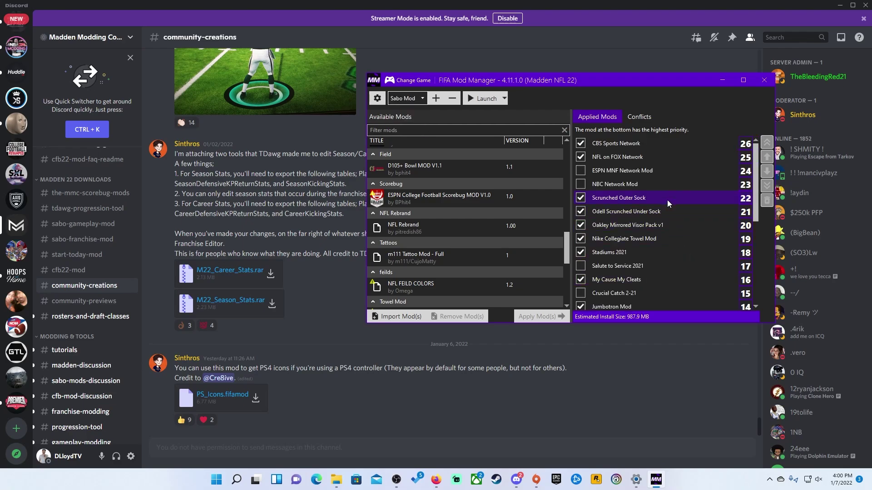
scroll(668, 203, down, 5)
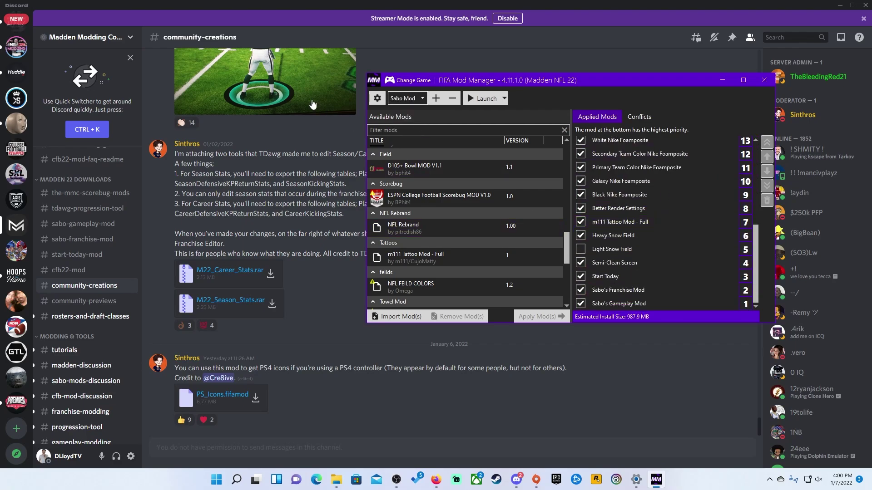
- Switch to Discord, download jets.fifamod from the community-creations channel as a saved file, and show it in the Downloads folder
click(305, 37)
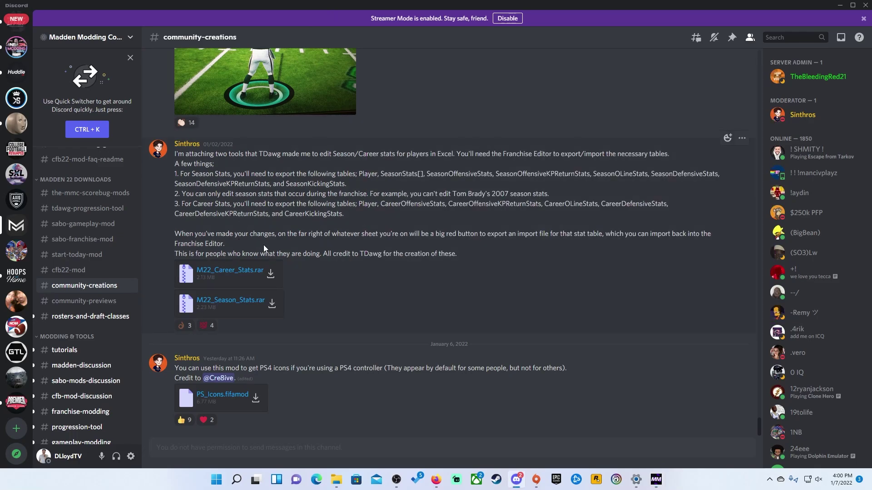
scroll(264, 245, up, 6)
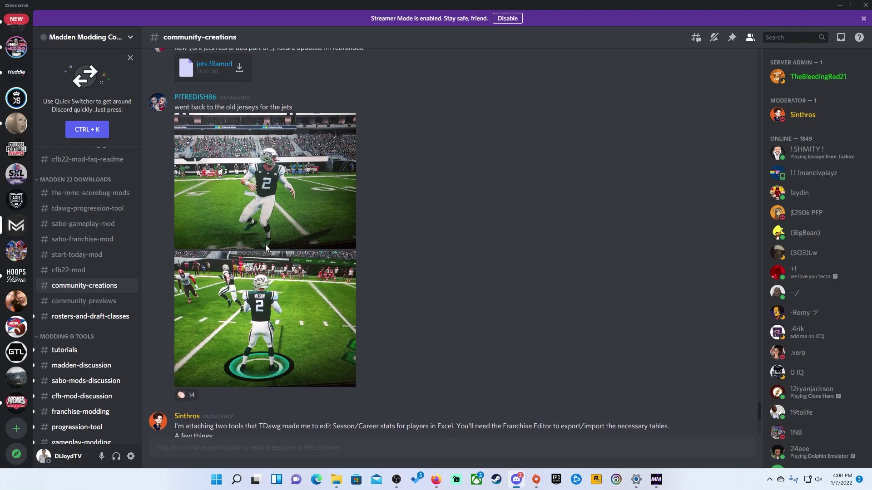
scroll(265, 244, up, 1)
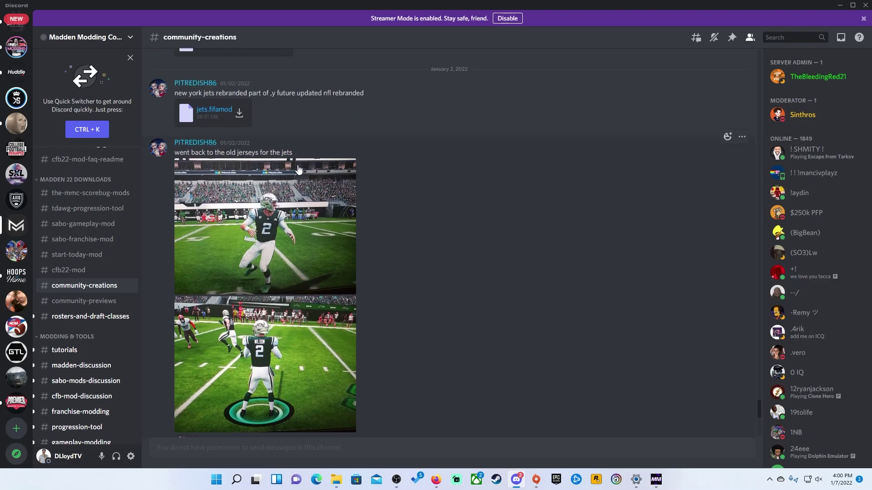
click(239, 114)
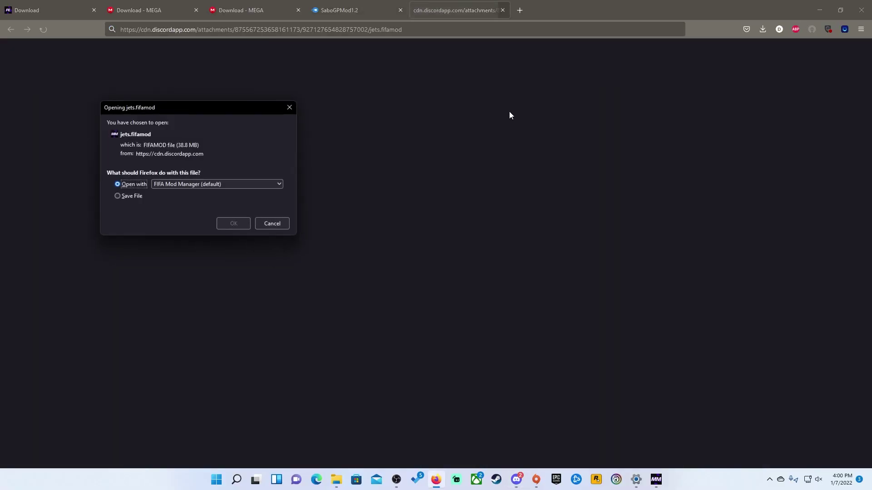
click(119, 196)
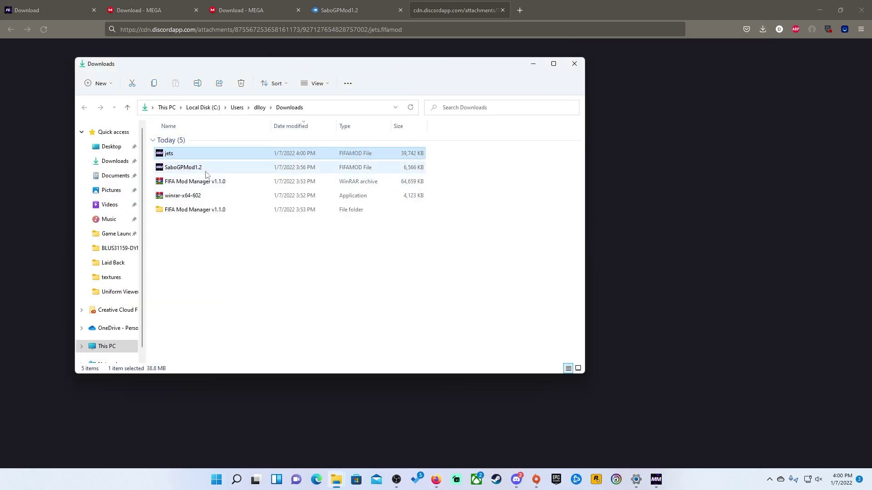
- Switch to FIFA Mod Manager, import the downloaded jets file, and apply New York Jets Rebranded to the Sabo Mod profile
click(659, 484)
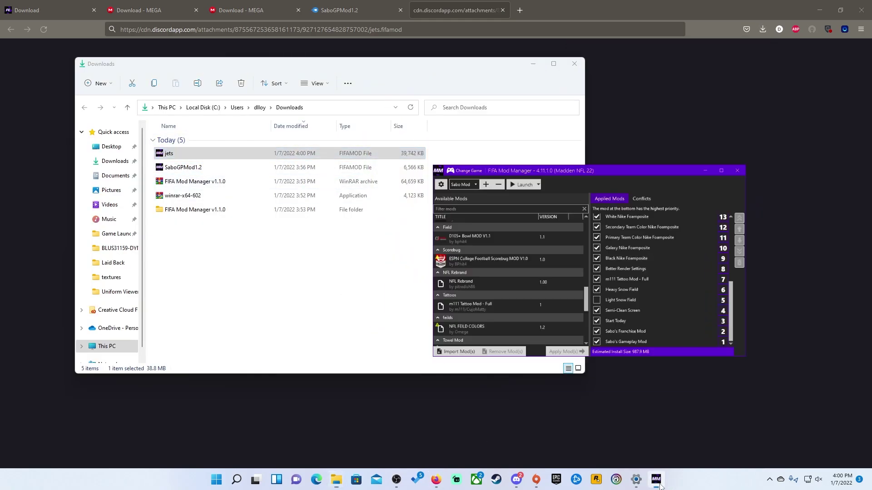
scroll(461, 234, down, 3)
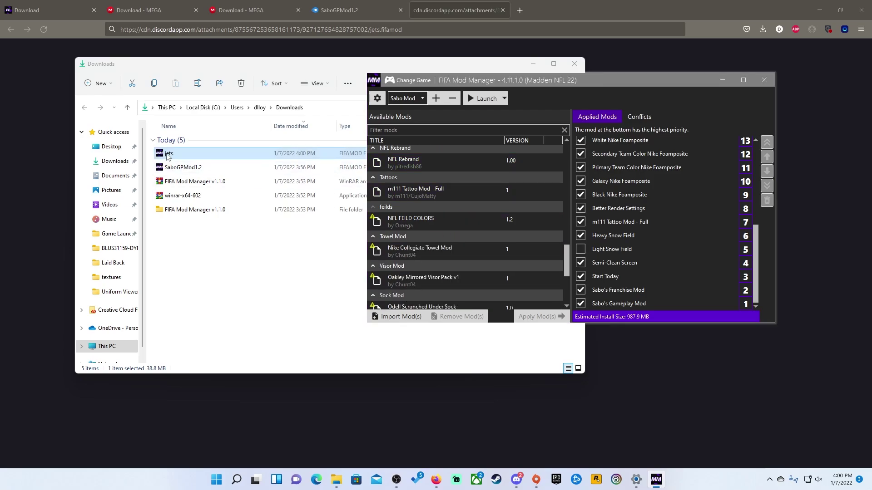
drag(202, 154, 470, 223)
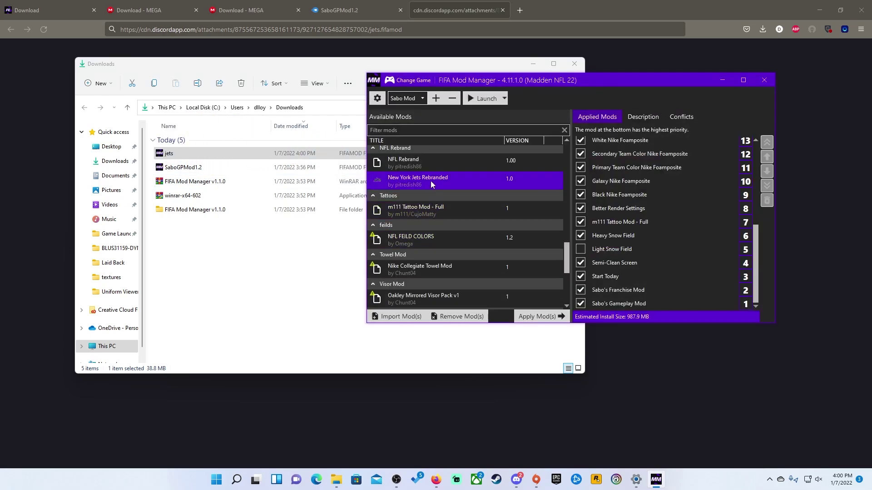
click(545, 316)
click(618, 305)
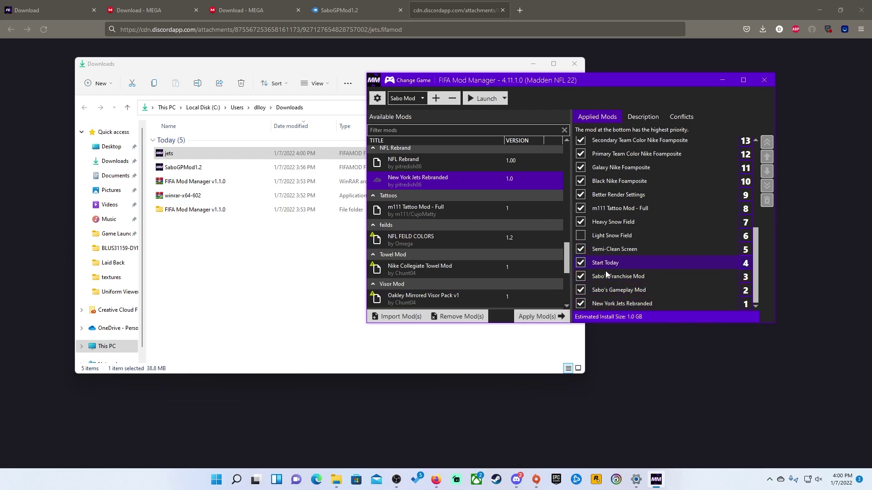
- Move New York Jets Rebranded to the very top of the applied mods and back to the bottom
click(619, 304)
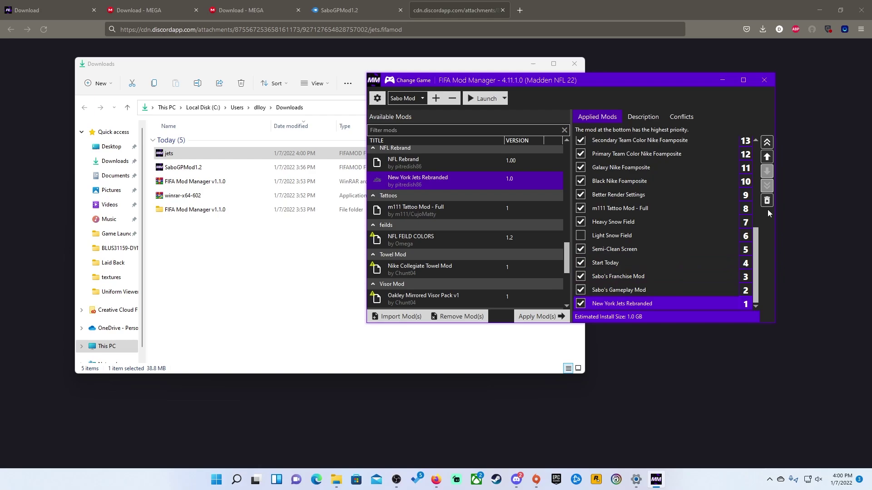
click(767, 142)
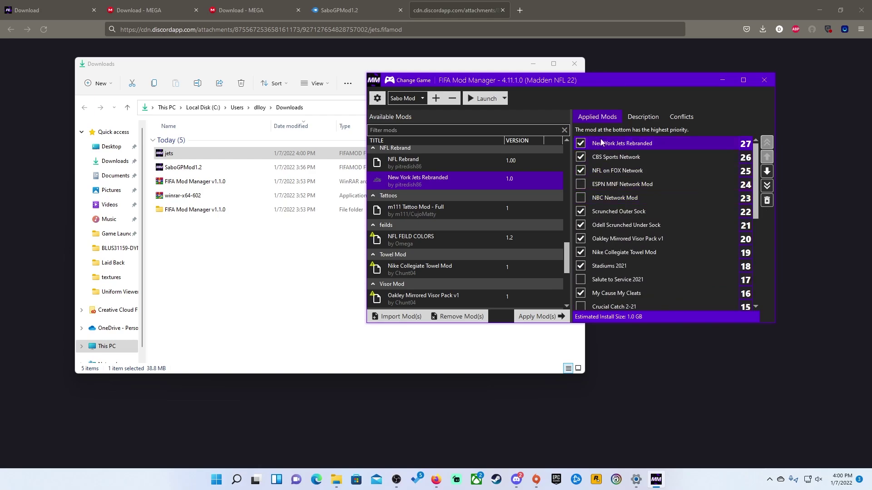
click(767, 185)
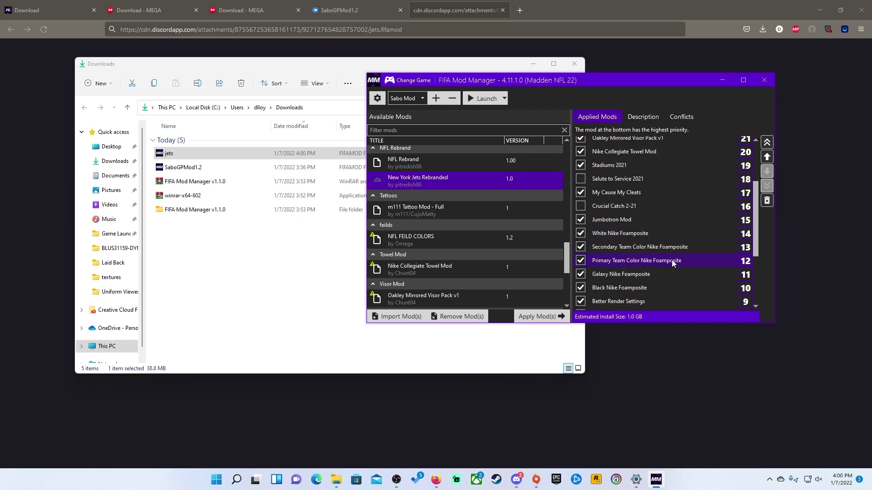
scroll(672, 264, down, 3)
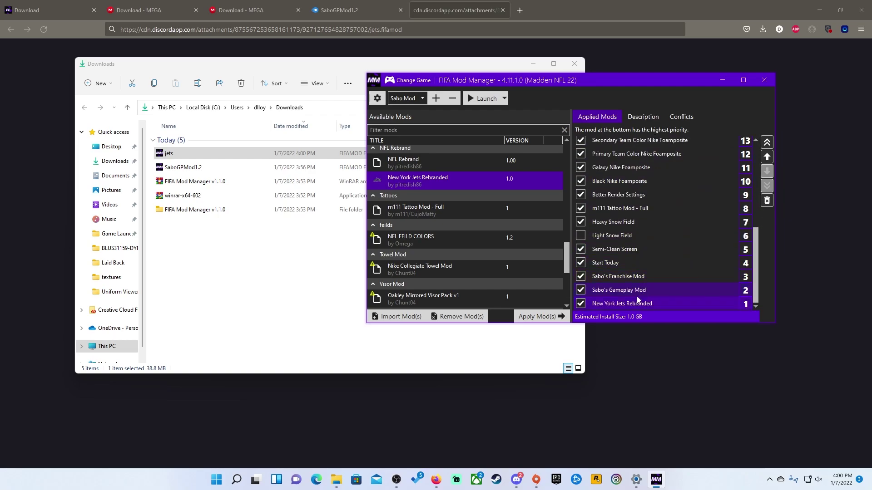
- Raise New York Jets Rebranded four places in the applied mods so it sits directly above Semi-Clean Screen
click(767, 157)
click(767, 156)
click(767, 156)
click(766, 156)
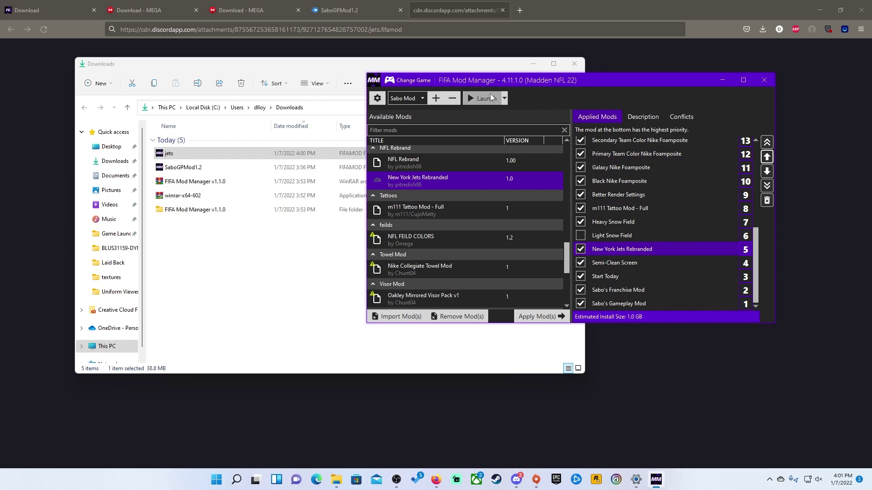
- Close the web browser and launch Madden NFL 22 with the Sabo Mod profile's mods
click(861, 10)
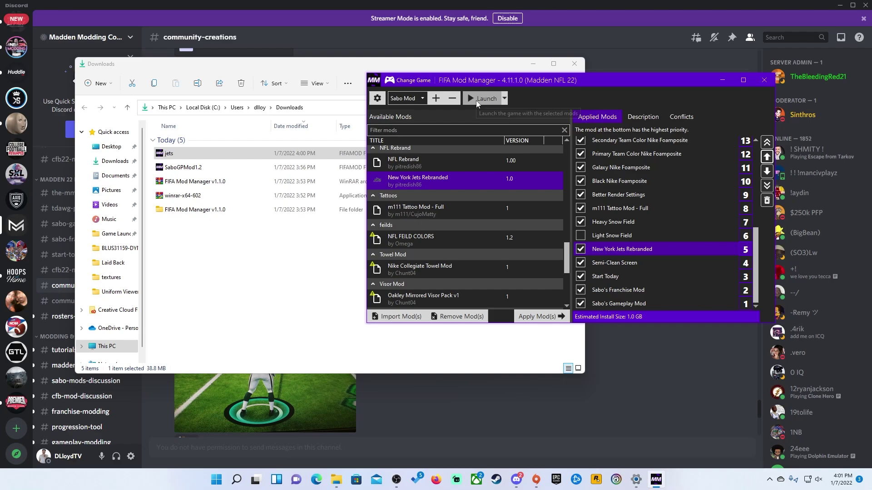
click(636, 303)
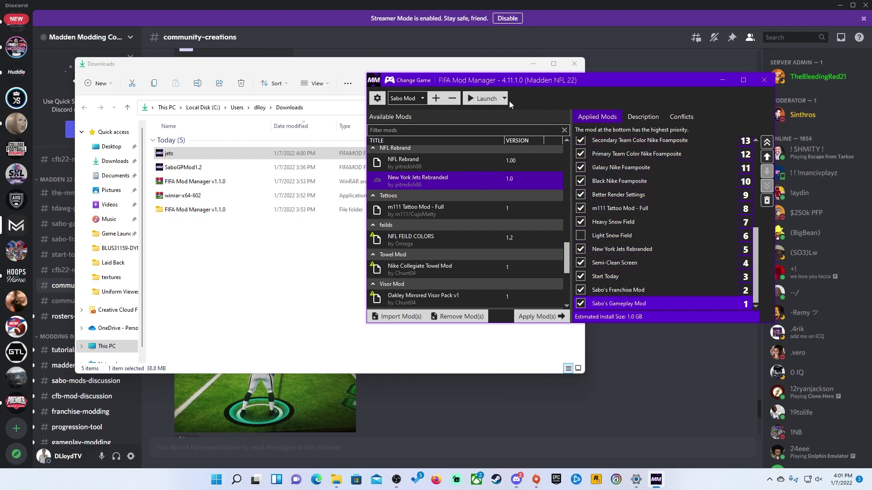
click(479, 98)
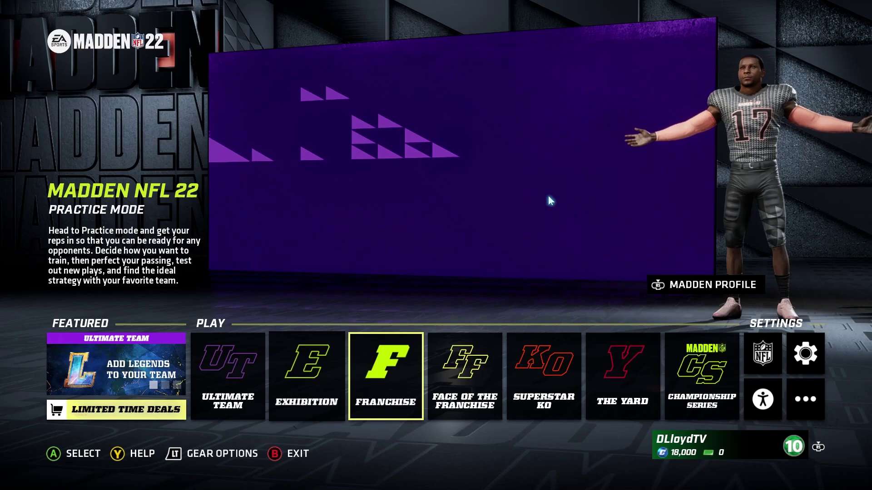
- In Madden NFL 22, start an Exhibition game and assign the controller to the home team
key(Left)
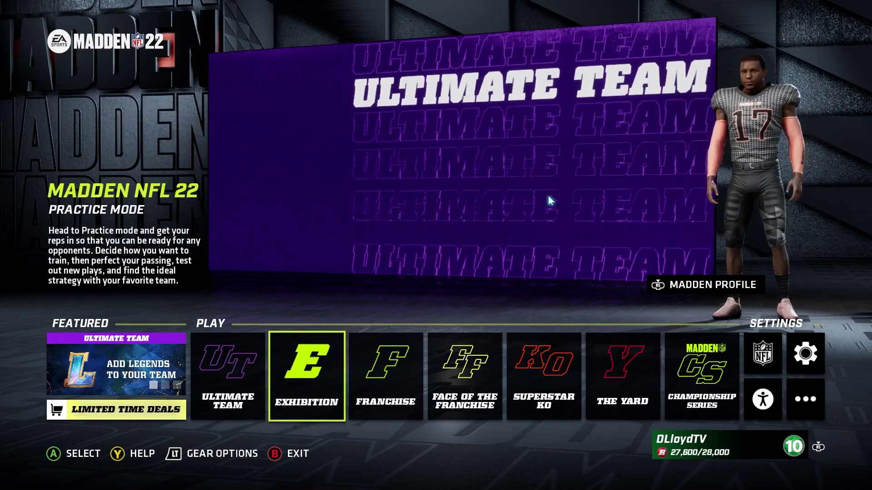
key(Right)
key(Left)
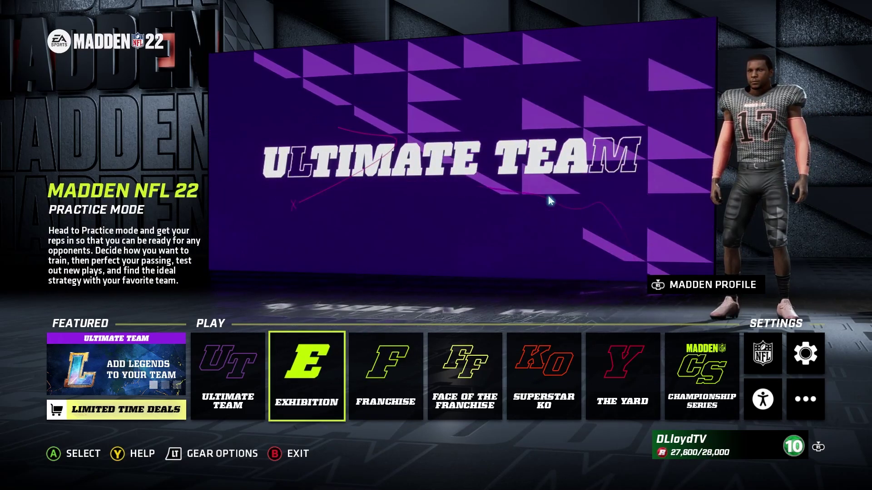
key(Return)
key(Return)
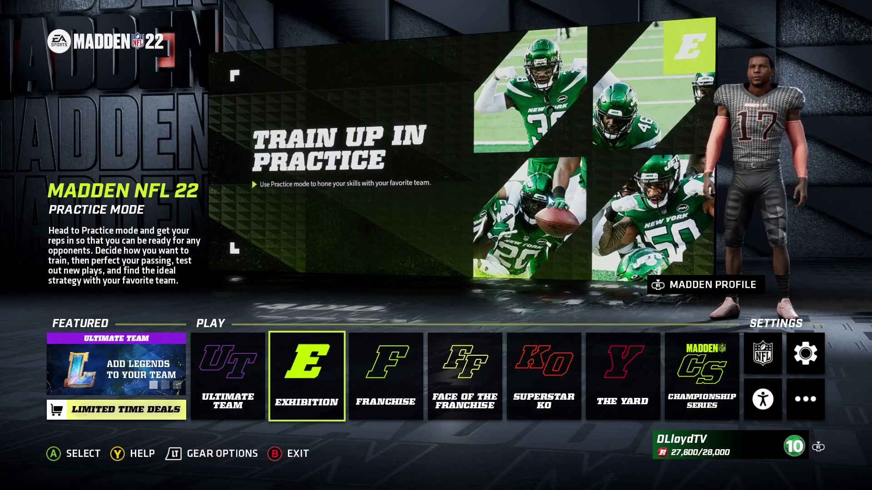
key(Right)
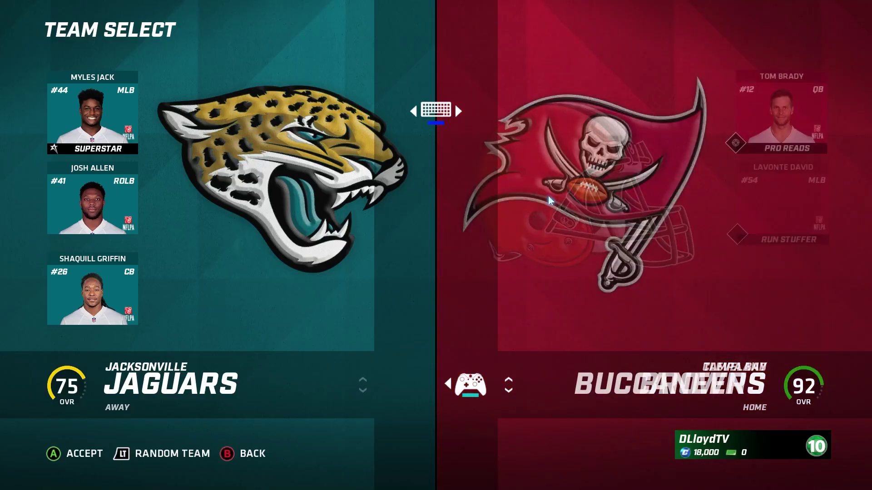
- Select the New York Jets as the home team and the Green Bay Packers as the away team
key(Down)
key(Down)
key(Down)
key(Down)
key(Down)
key(Down)
key(Down)
key(Down)
key(Down)
key(Down)
key(Down)
key(Down)
key(Down)
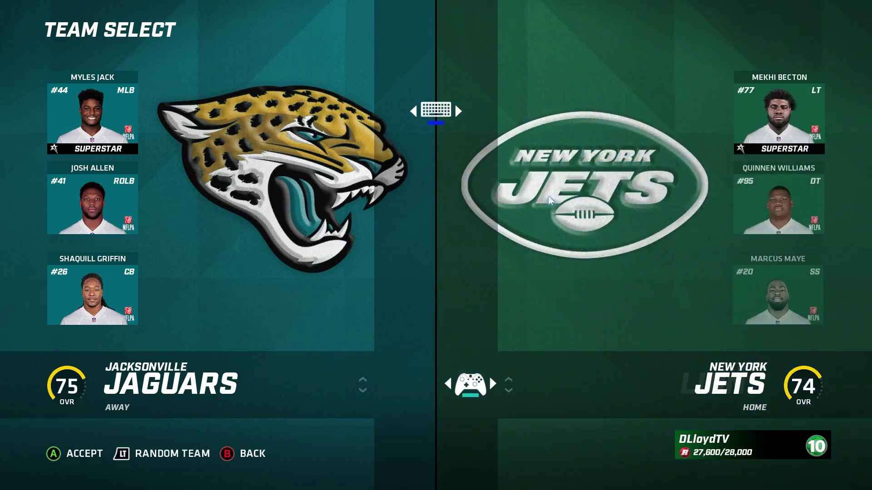
key(Down)
key(Down)
key(Down)
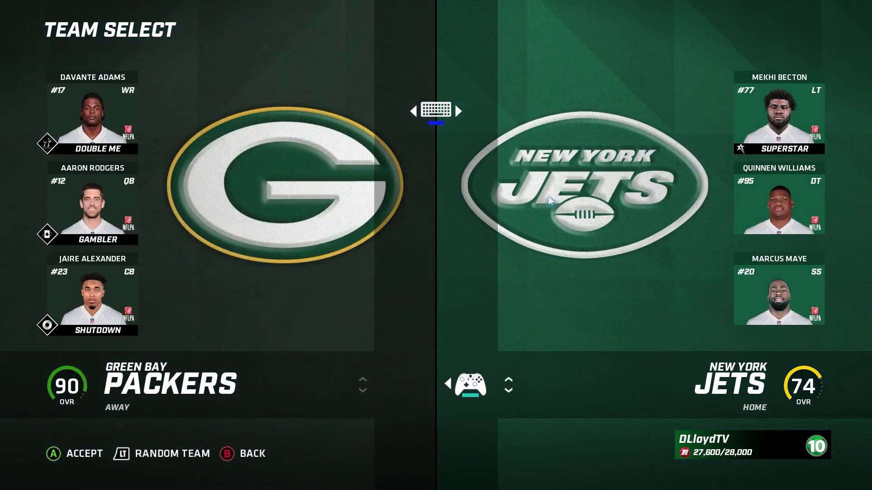
- Confirm the Packers–Jets matchup and set the game's start time to 8:15PM
key(Return)
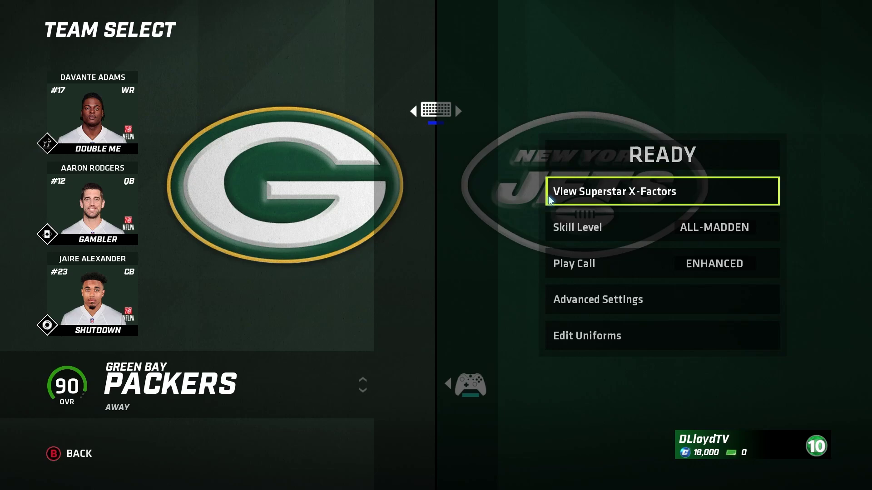
key(Up)
key(Return)
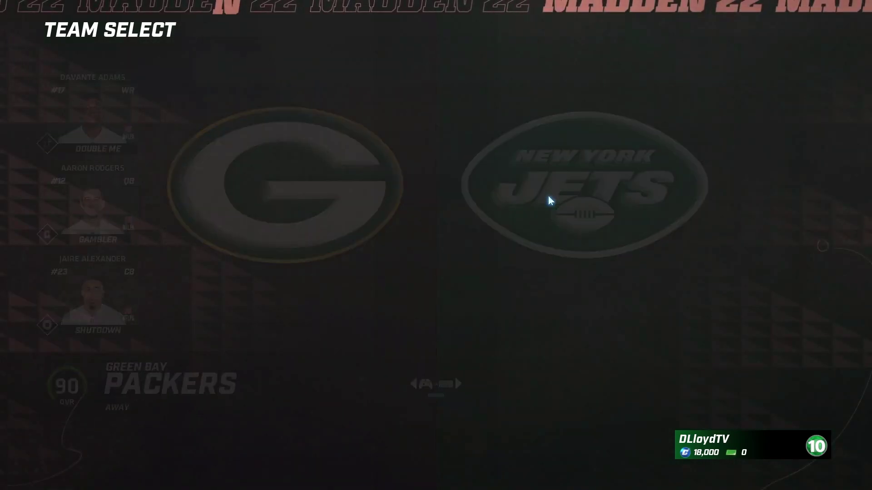
key(Down)
key(Down)
key(Down)
key(Down)
key(Down)
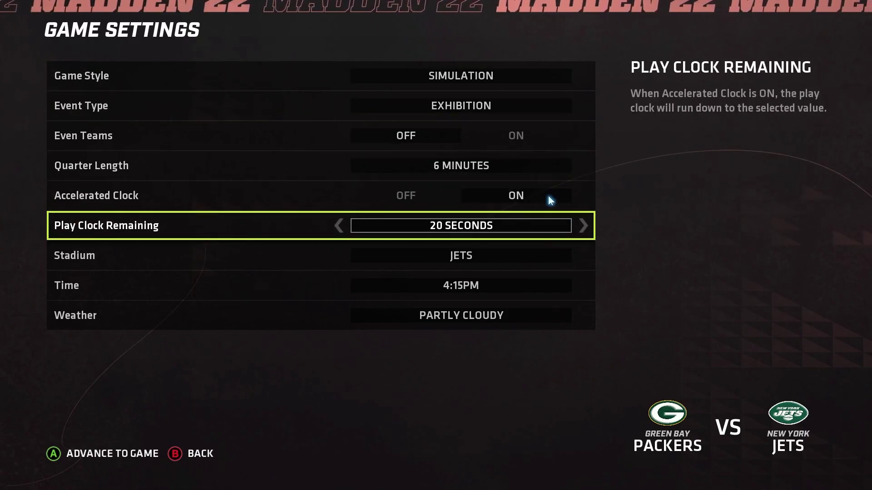
key(Down)
key(Down)
key(Right)
key(Right)
- Cycle through the weather options, choose one for the match, and advance to the game
key(Down)
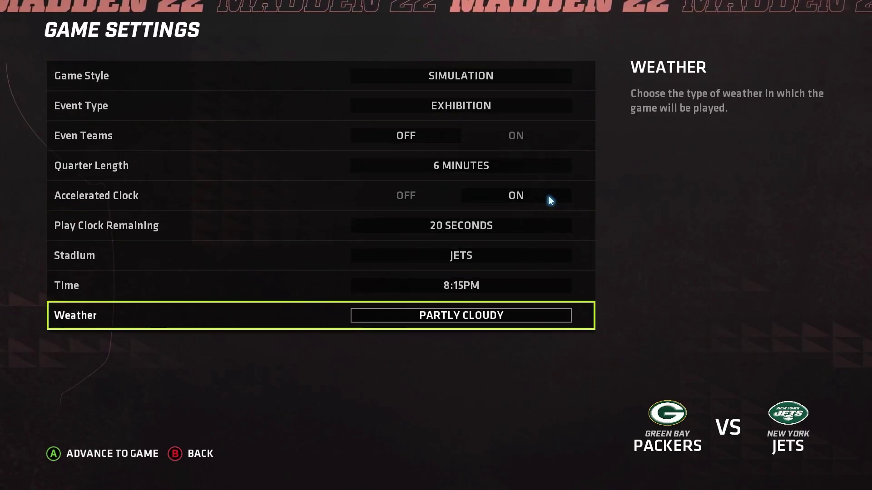
key(Right)
key(Right)
key(Right)
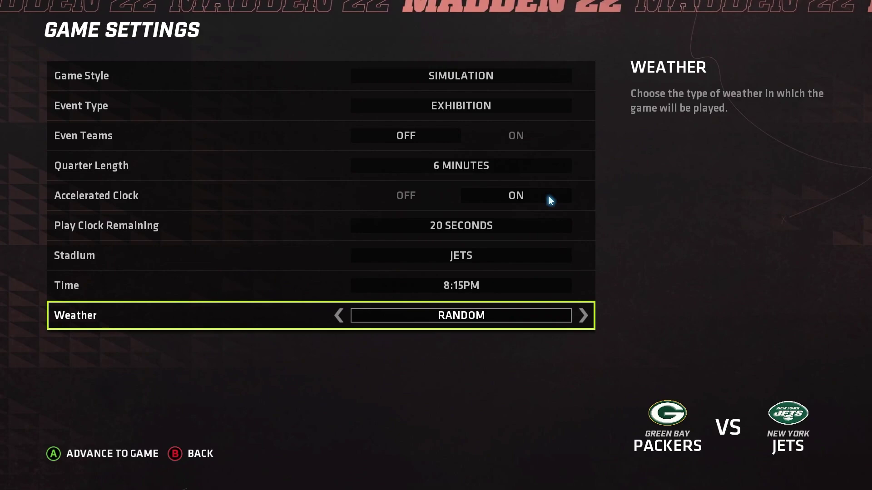
key(Right)
key(Left)
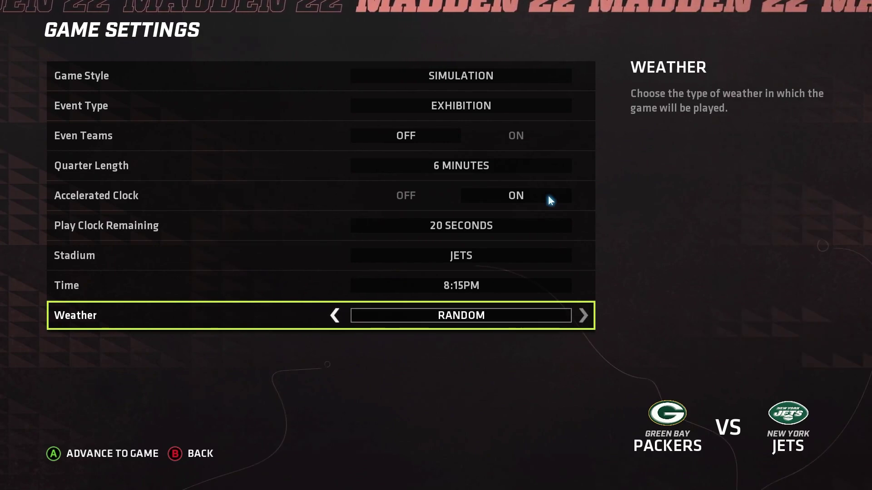
key(Right)
key(Return)
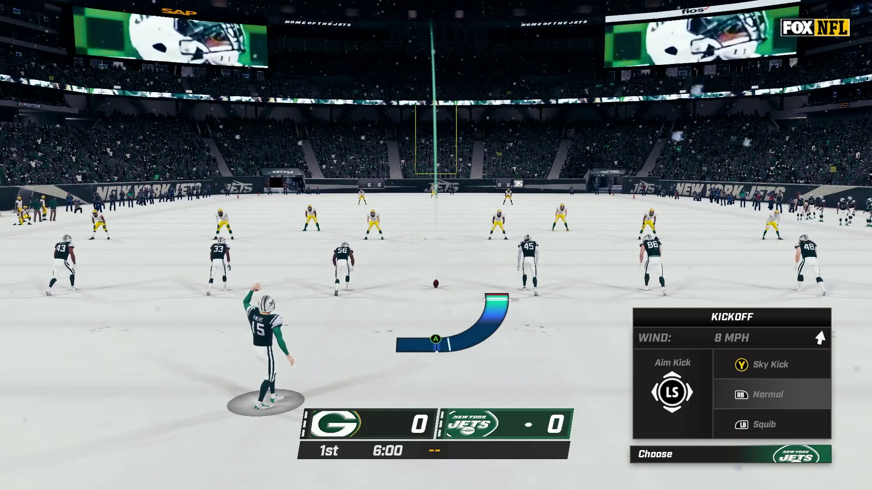
- Kick off for the Jets and accept the holding penalty against the Packers
key(space)
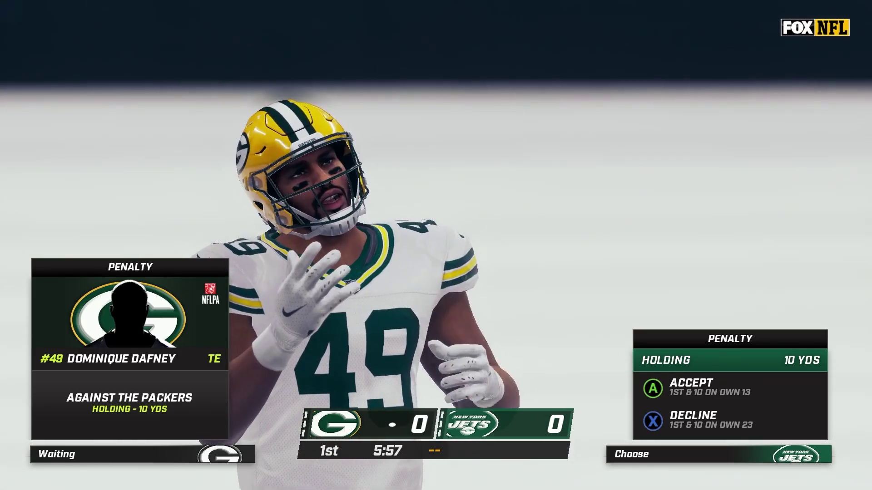
key(Return)
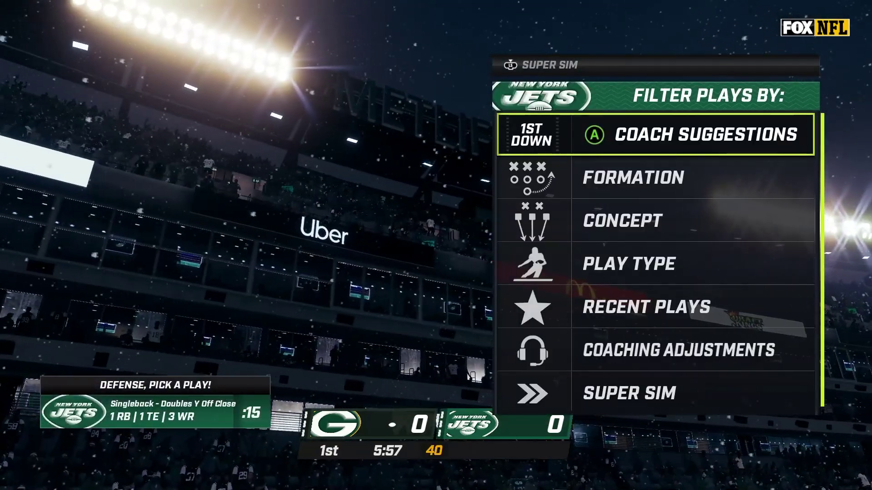
- Pick a defensive play from the coach suggestions and defend the Packers' first down
key(Return)
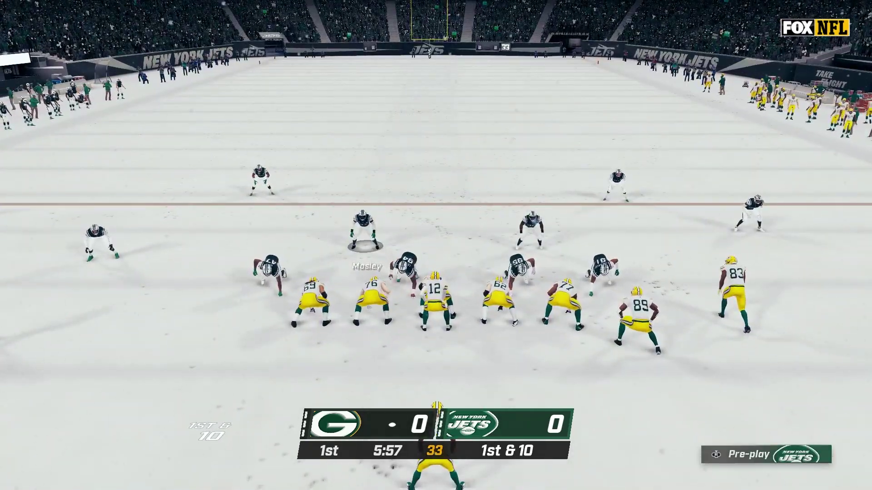
key(space)
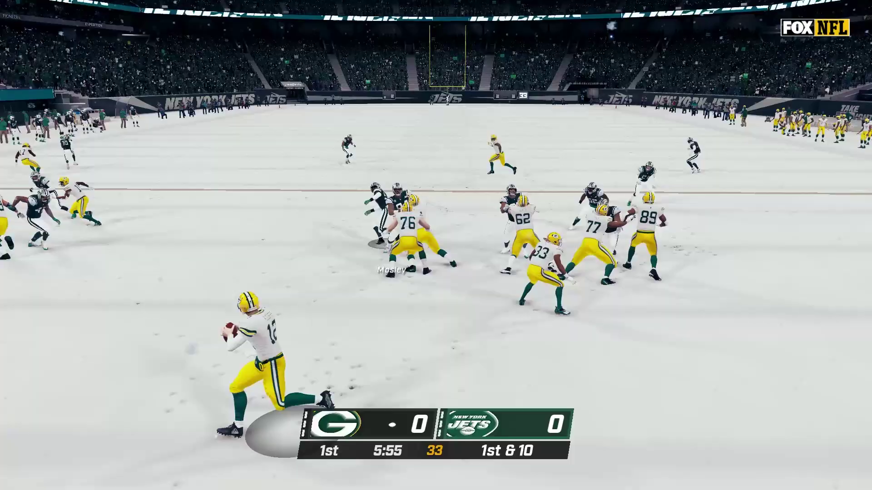
key(z)
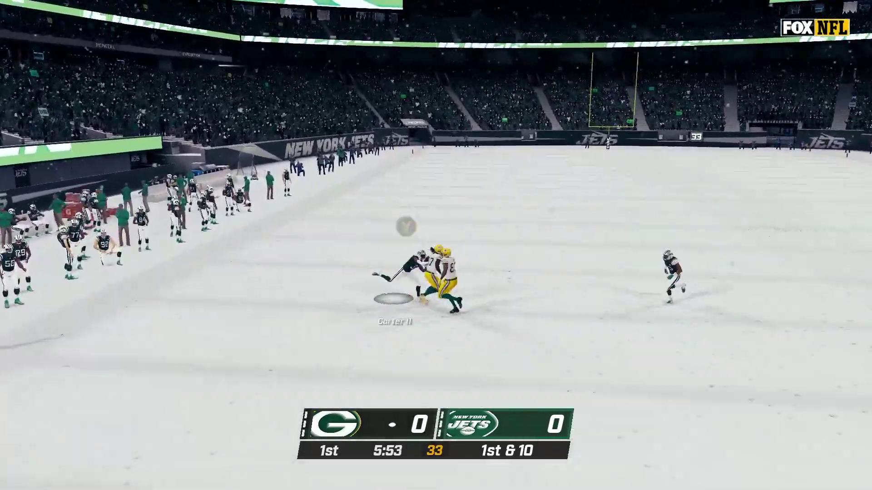